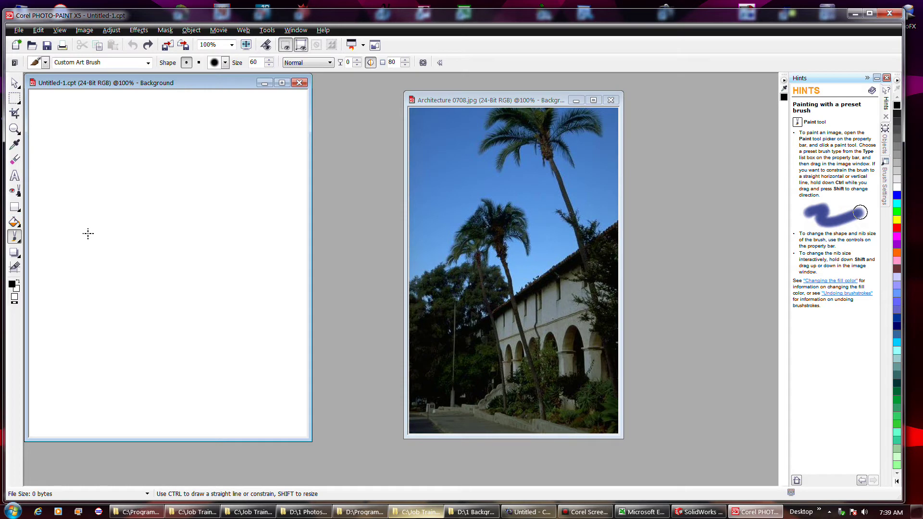
# Step: Paint black freehand test strokes on the blank canvas with the Custom Art Brush, reducing the nib size to 30 and 22
pyautogui.moveTo(88, 234)
pyautogui.mouseDown()
pyautogui.moveTo(150, 204)
pyautogui.moveTo(202, 210)
pyautogui.mouseUp()
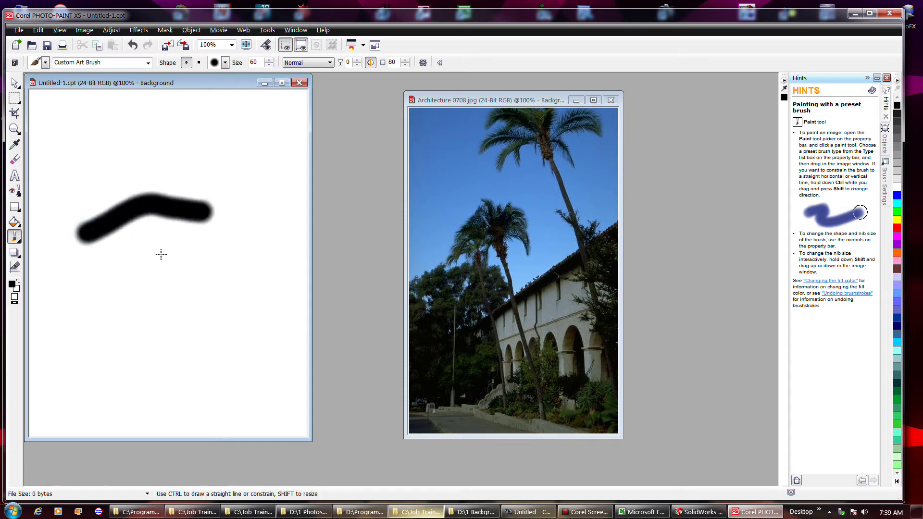
pyautogui.moveTo(161, 254); pyautogui.dragTo(164, 282)
pyautogui.moveTo(86, 308)
pyautogui.mouseDown()
pyautogui.moveTo(169, 261)
pyautogui.moveTo(226, 277)
pyautogui.mouseUp()
pyautogui.moveTo(129, 160); pyautogui.dragTo(171, 193)
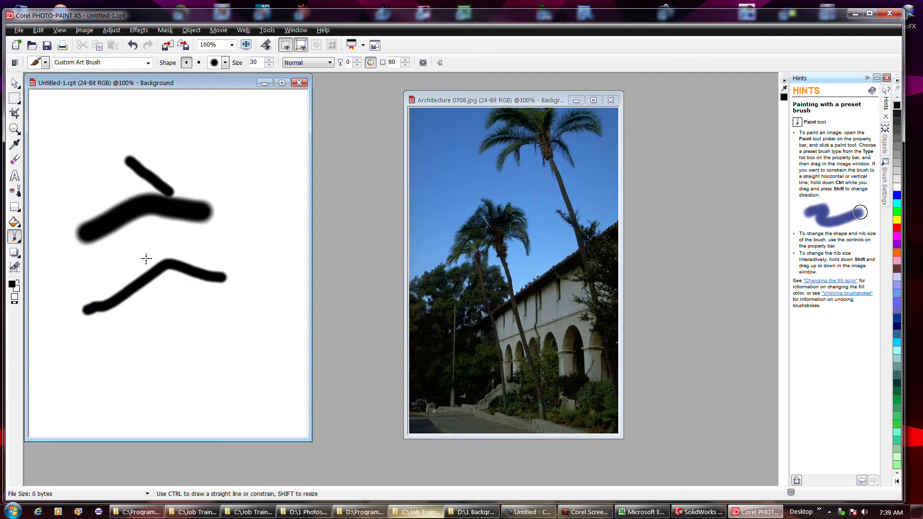
pyautogui.moveTo(140, 257)
pyautogui.mouseDown()
pyautogui.moveTo(127, 275)
pyautogui.moveTo(174, 247)
pyautogui.mouseUp()
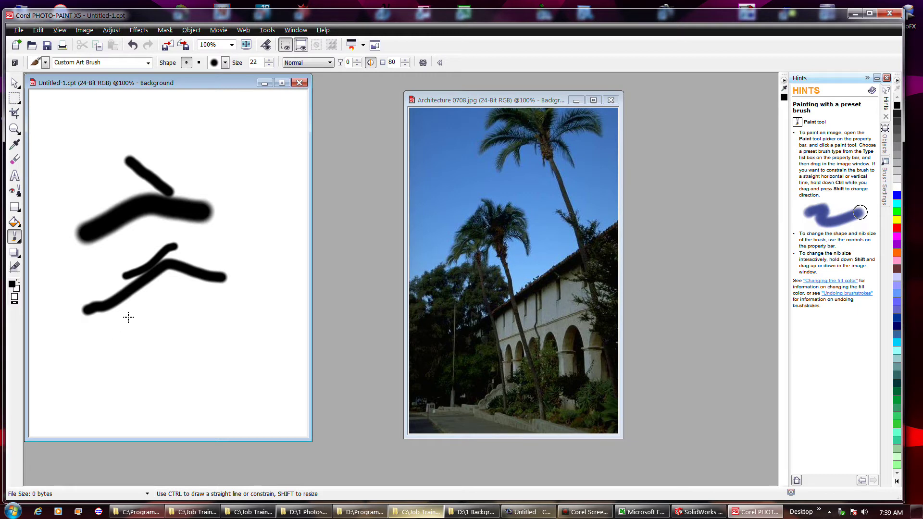
# Step: Undo the last three black brush strokes on the blank document
pyautogui.hotkey('ctrl', 'z')
pyautogui.hotkey('ctrl', 'z')
pyautogui.hotkey('ctrl', 'z')
pyautogui.hotkey('ctrl', 'z')
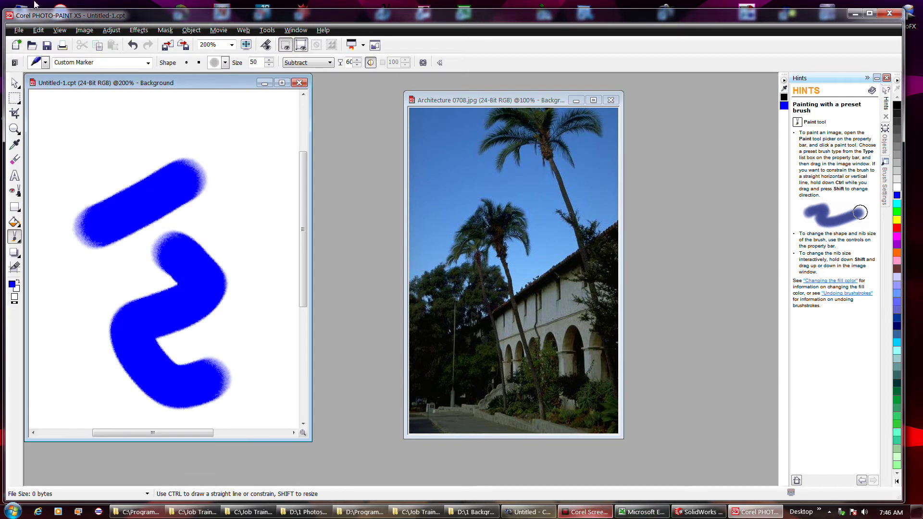
# Step: Erase everything on the Untitled-1 canvas and paint a curved blue stroke with the Custom Marker
pyautogui.doubleClick(15, 160)
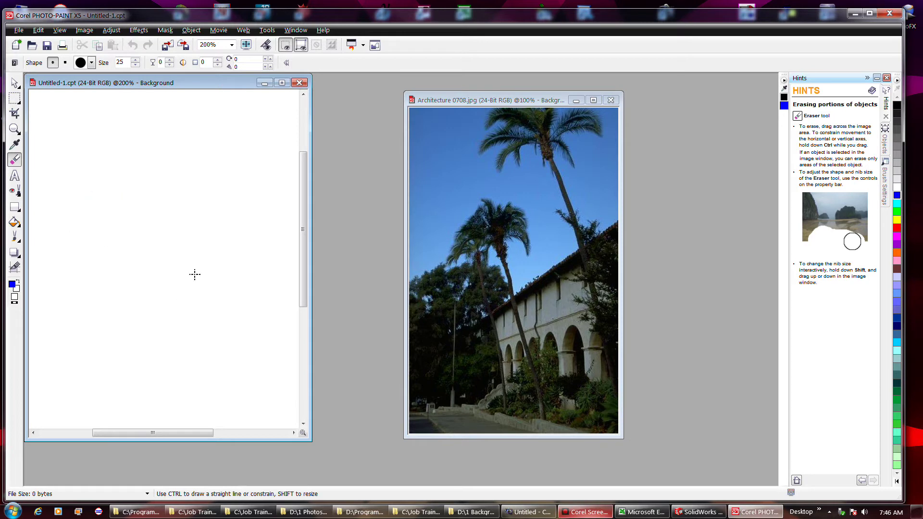
pyautogui.click(15, 237)
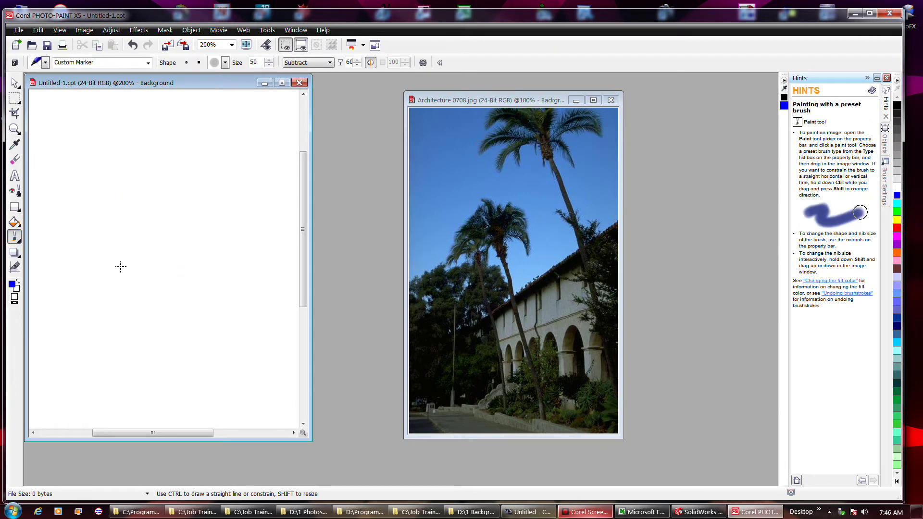
pyautogui.moveTo(116, 265)
pyautogui.mouseDown()
pyautogui.moveTo(175, 271)
pyautogui.moveTo(191, 207)
pyautogui.moveTo(166, 170)
pyautogui.moveTo(192, 161)
pyautogui.mouseUp()
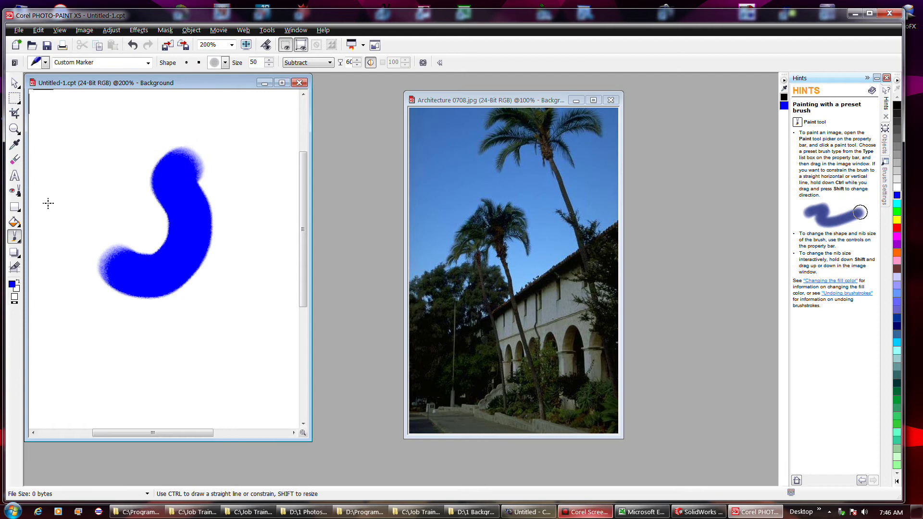
# Step: Mask the entire Untitled-1 canvas with the Rectangle Mask tool
pyautogui.click(15, 98)
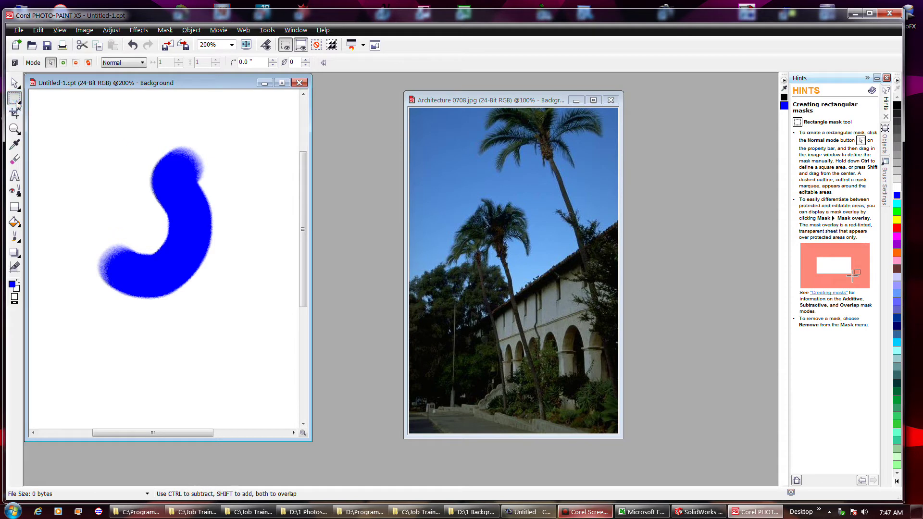
pyautogui.click(588, 512)
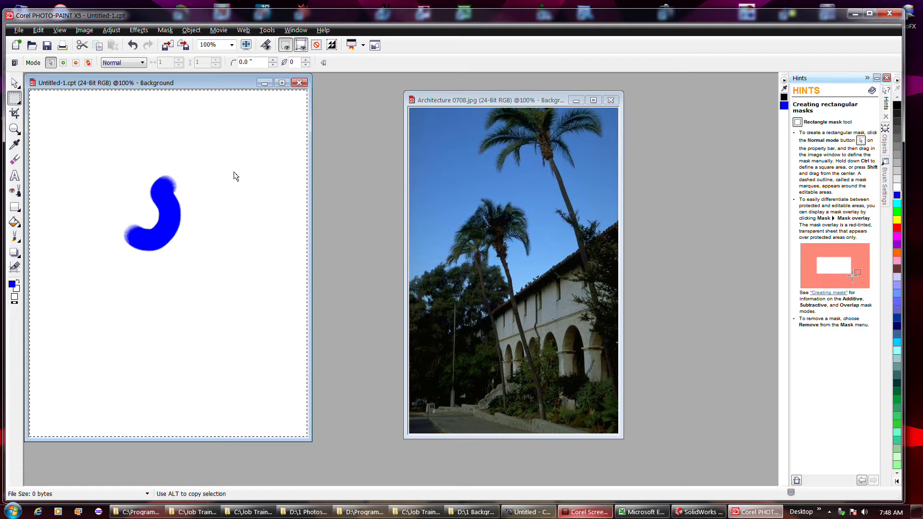
pyautogui.scroll(-1, 235, 177)
pyautogui.scroll(1, 236, 177)
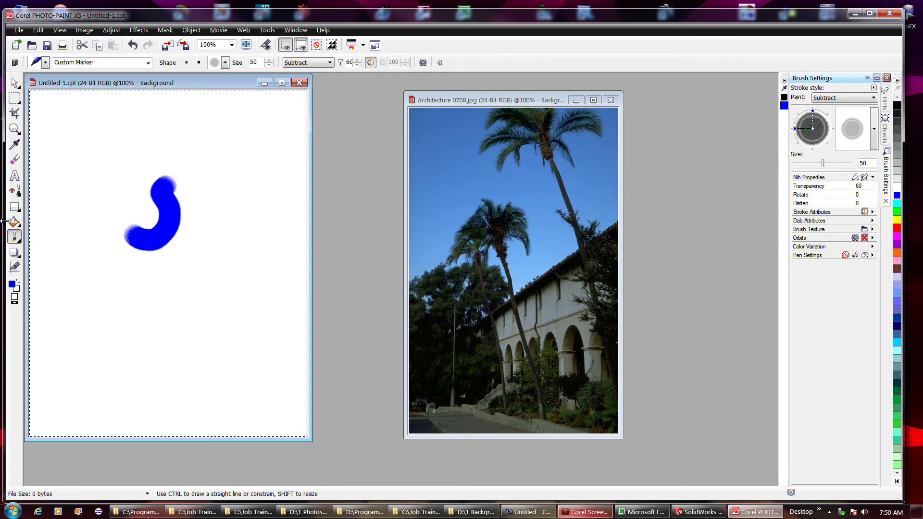
# Step: Open the Fill tool's fill and transparency settings and examine the transparency options
pyautogui.click(14, 224)
pyautogui.doubleClick(14, 223)
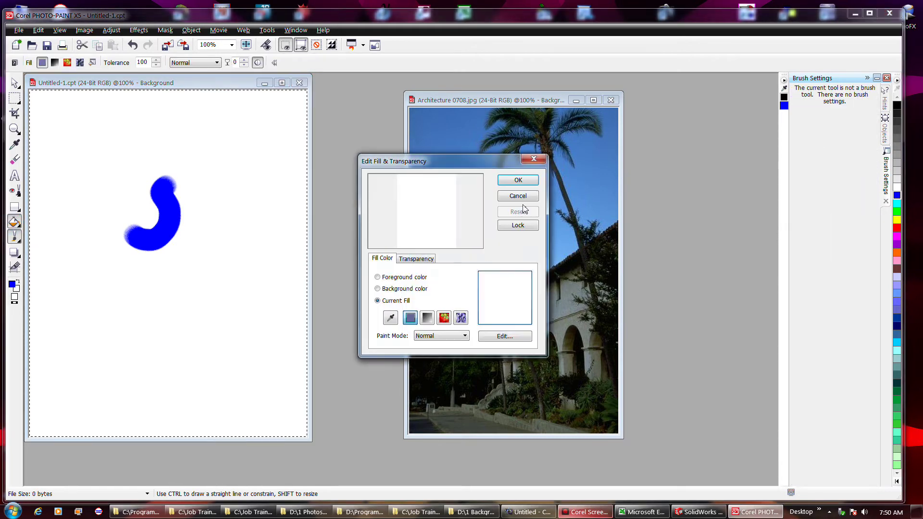
pyautogui.moveTo(471, 169); pyautogui.dragTo(655, 230)
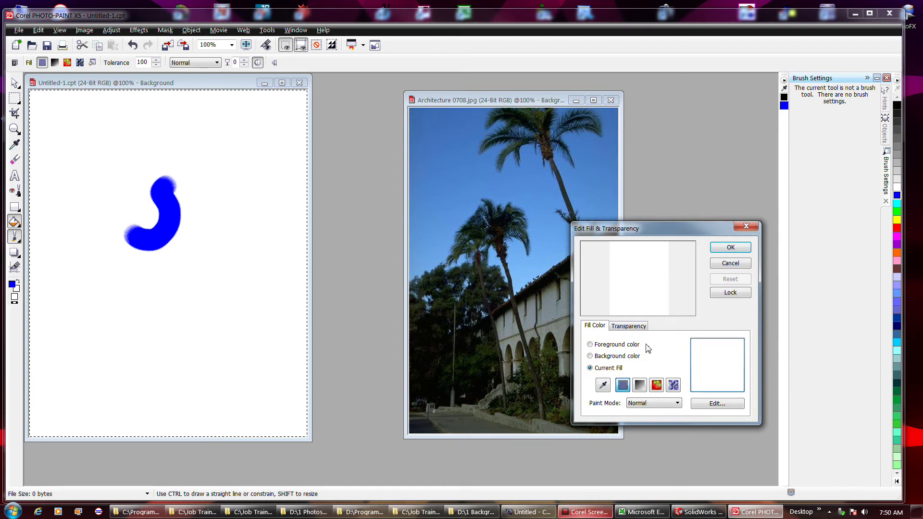
pyautogui.click(634, 327)
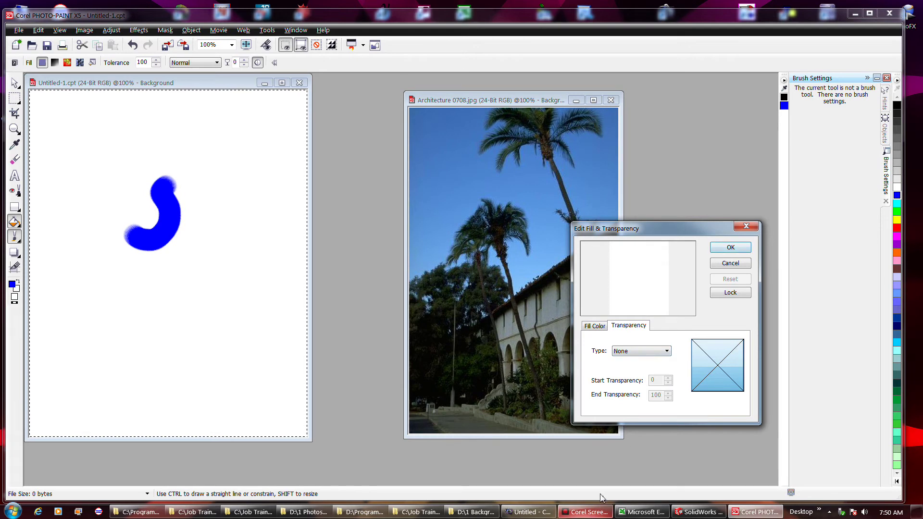
pyautogui.click(586, 512)
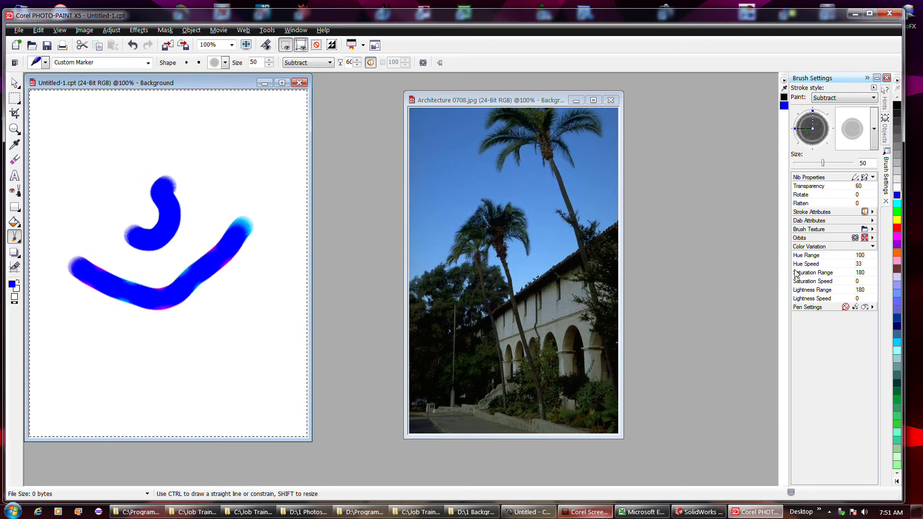
# Step: Reshape the Custom Marker's round nib into a tilted ellipse with Rotate 231 and Flatten 57
pyautogui.click(820, 99)
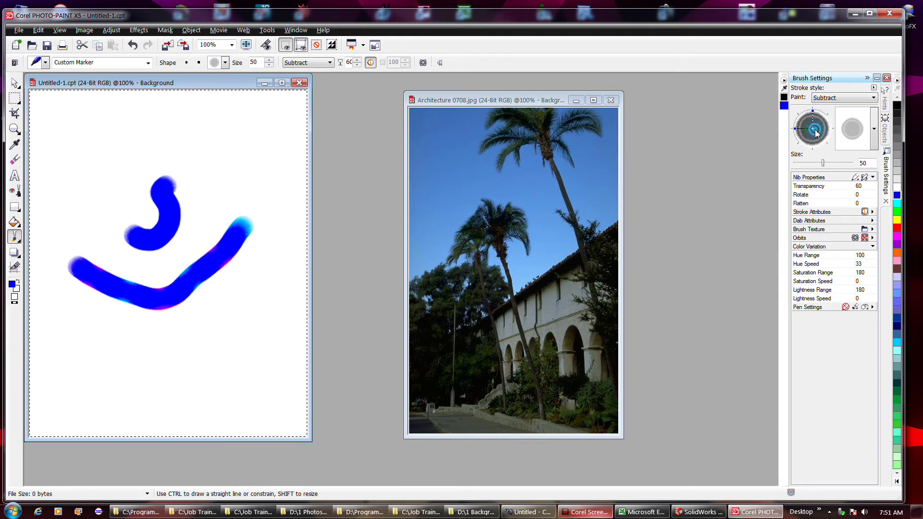
pyautogui.moveTo(811, 128); pyautogui.dragTo(820, 138)
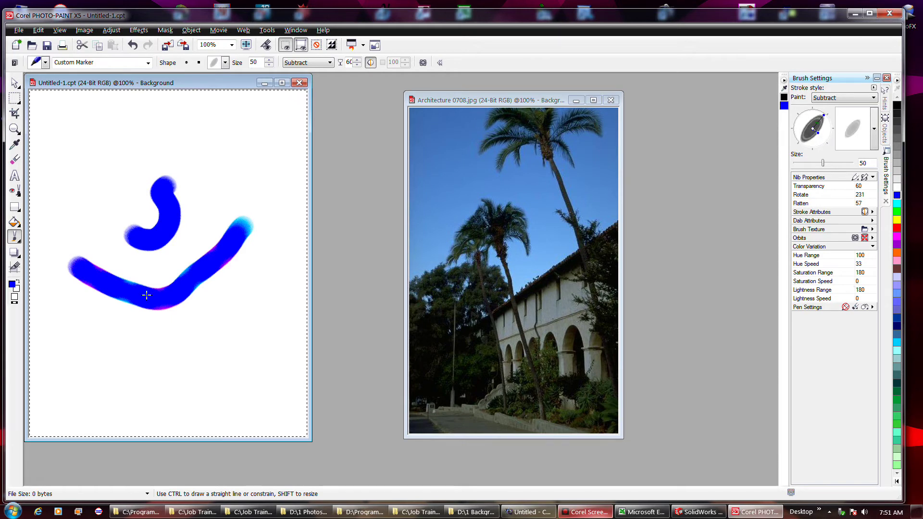
# Step: Set the marker's Saturation Speed to 142 and paint a looping test stroke across the existing blue strokes
pyautogui.click(865, 281)
pyautogui.click(872, 281)
pyautogui.moveTo(875, 291); pyautogui.dragTo(908, 289)
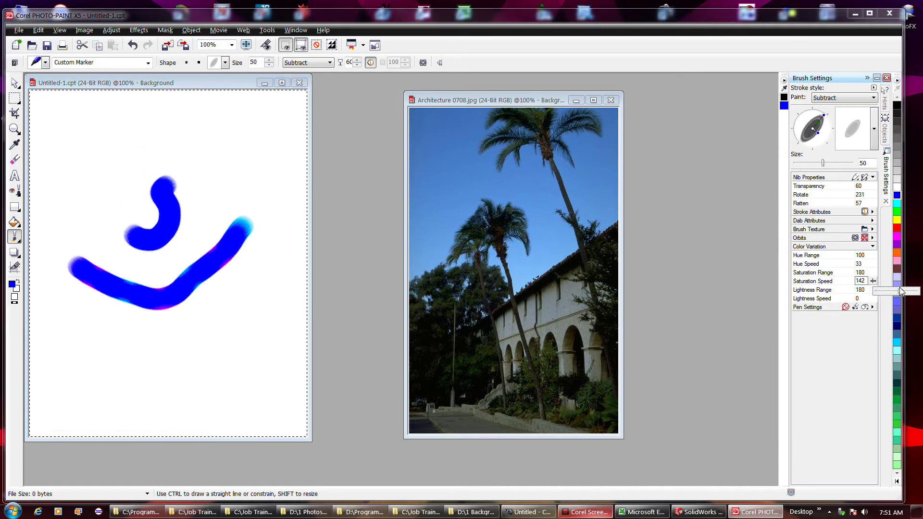
pyautogui.moveTo(148, 349)
pyautogui.mouseDown()
pyautogui.moveTo(186, 344)
pyautogui.moveTo(227, 304)
pyautogui.mouseUp()
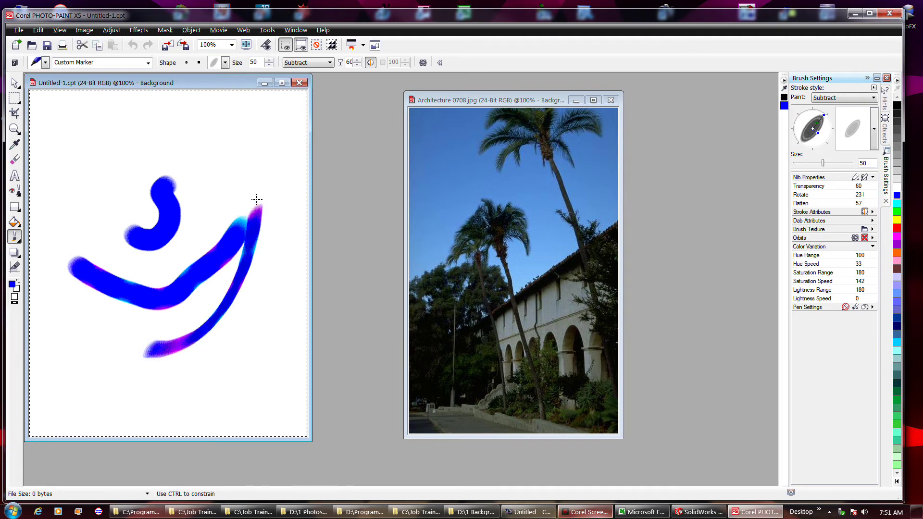
pyautogui.moveTo(256, 199)
pyautogui.mouseDown()
pyautogui.moveTo(251, 177)
pyautogui.moveTo(226, 191)
pyautogui.mouseUp()
pyautogui.click(253, 291)
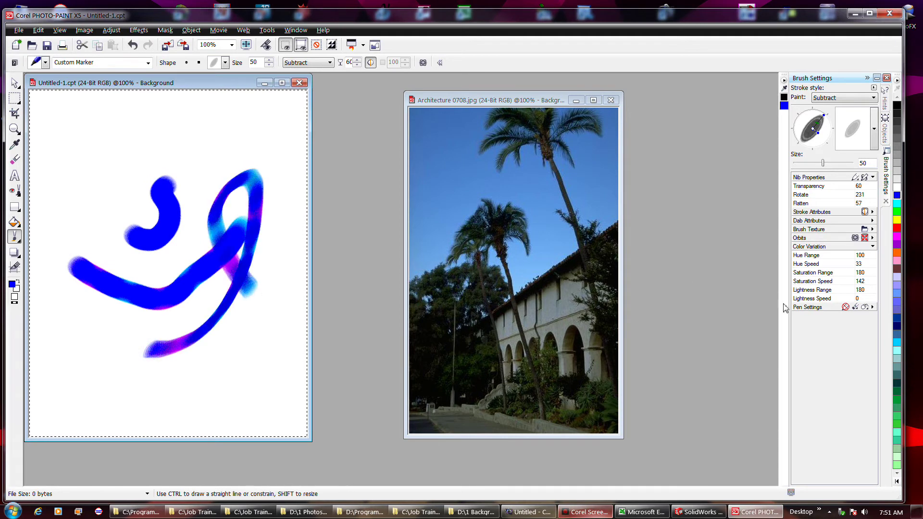
# Step: Set the marker's Lightness Speed to 144 and paint long test strokes across the canvas
pyautogui.click(860, 298)
pyautogui.moveTo(873, 298); pyautogui.dragTo(896, 310)
pyautogui.moveTo(135, 158)
pyautogui.mouseDown()
pyautogui.moveTo(183, 248)
pyautogui.moveTo(200, 321)
pyautogui.mouseUp()
pyautogui.moveTo(157, 178); pyautogui.dragTo(207, 131)
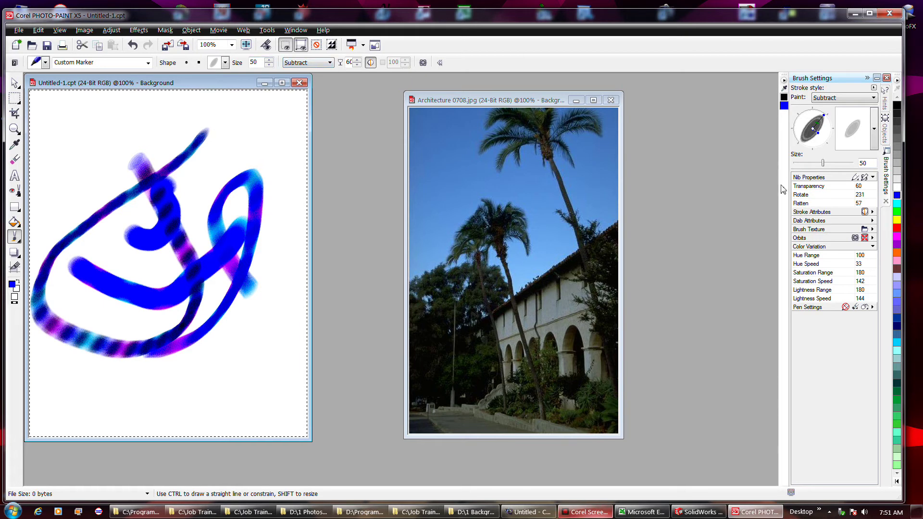
# Step: Enlarge the marker to size 236 and paint a broad test stroke over the lower part of the drawing
pyautogui.moveTo(822, 163); pyautogui.dragTo(828, 164)
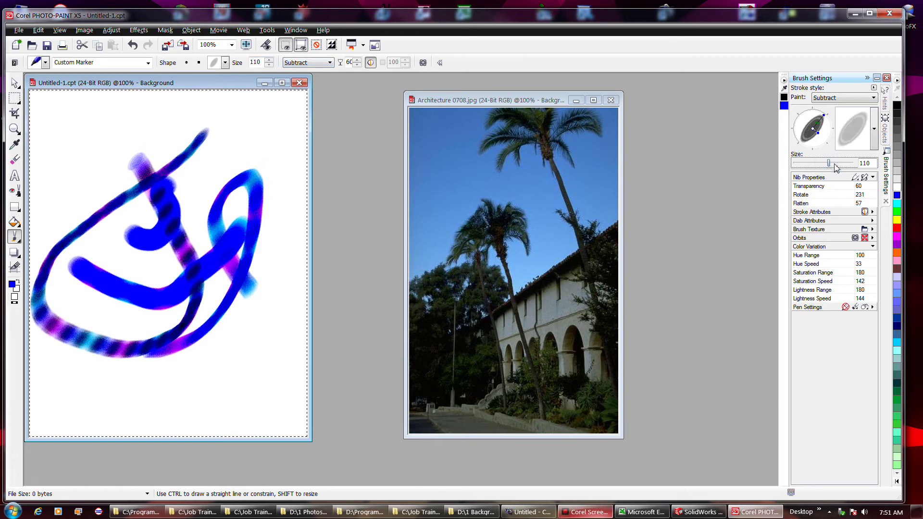
pyautogui.click(835, 164)
pyautogui.moveTo(225, 353); pyautogui.dragTo(246, 300)
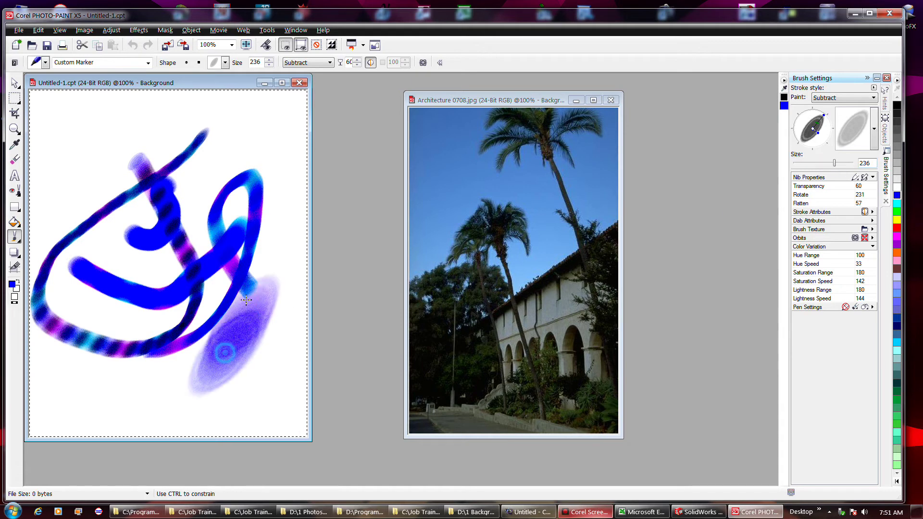
pyautogui.click(198, 244)
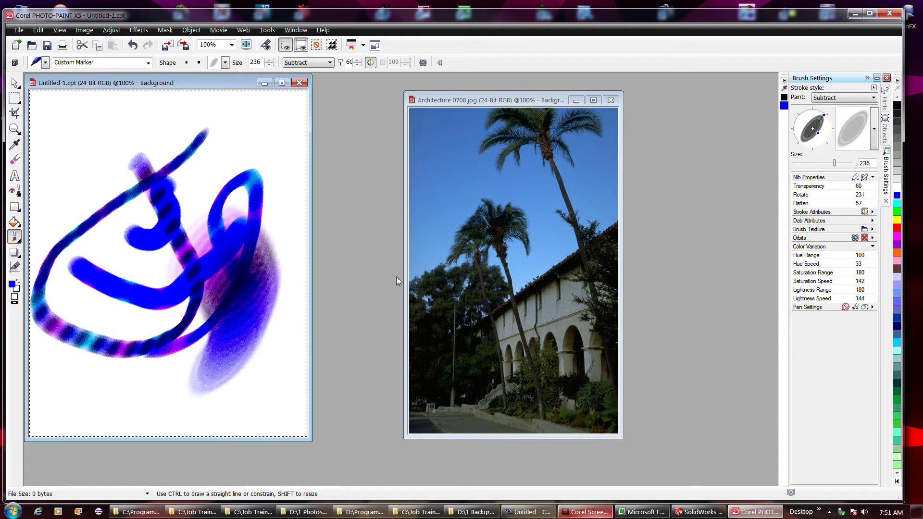
# Step: Set the marker's Lightness Speed to 0 and its Saturation Speed to 97
pyautogui.click(861, 299)
pyautogui.moveTo(874, 298); pyautogui.dragTo(824, 314)
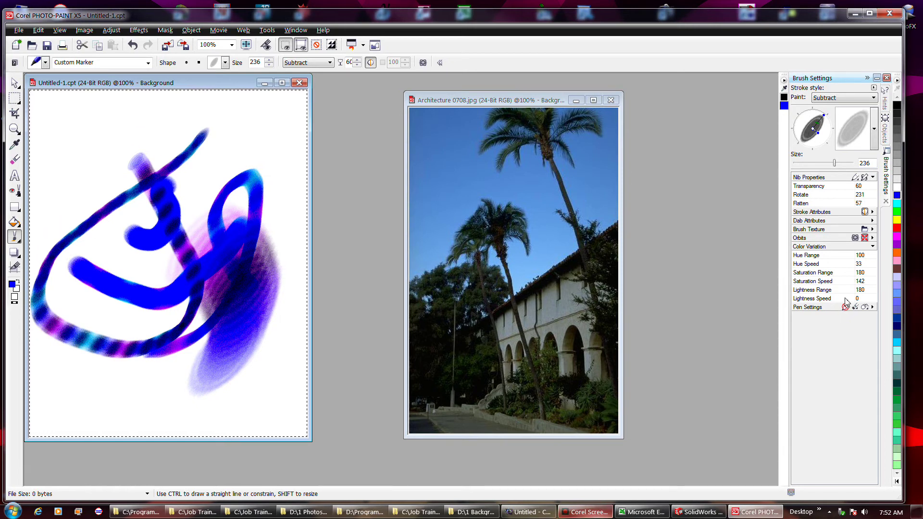
pyautogui.click(863, 281)
pyautogui.click(873, 281)
pyautogui.moveTo(869, 291); pyautogui.dragTo(864, 291)
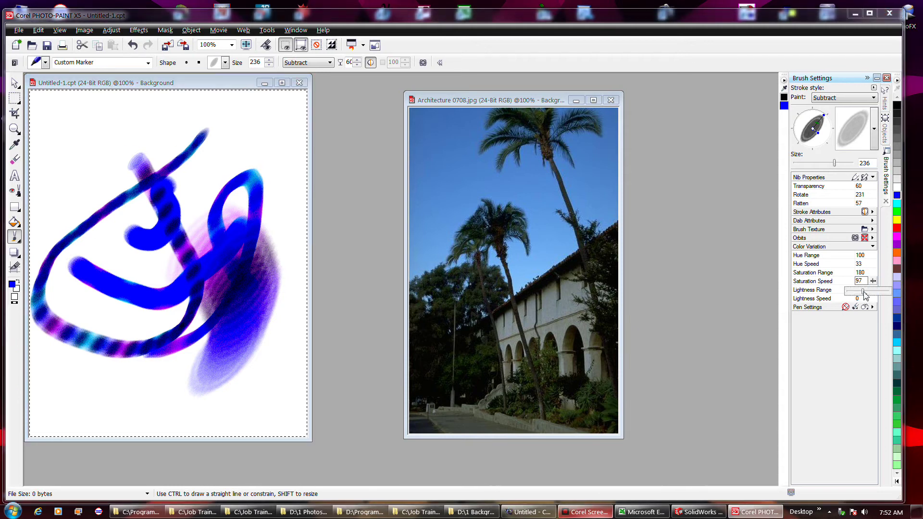
# Step: Paint a broad stroke over the upper part of the drawing and, with the marker size reduced to 8, a thin curve
pyautogui.moveTo(190, 192); pyautogui.dragTo(227, 217)
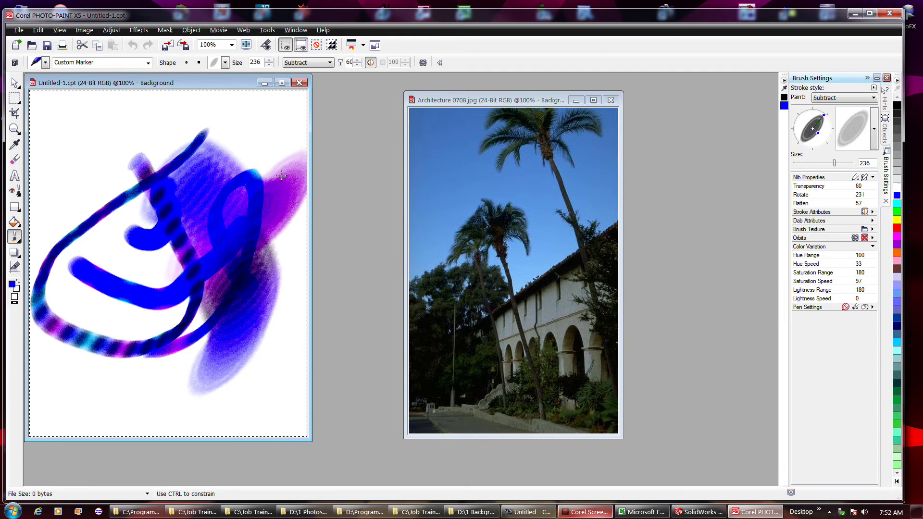
pyautogui.moveTo(282, 176)
pyautogui.mouseDown()
pyautogui.moveTo(260, 134)
pyautogui.moveTo(202, 144)
pyautogui.moveTo(196, 211)
pyautogui.mouseUp()
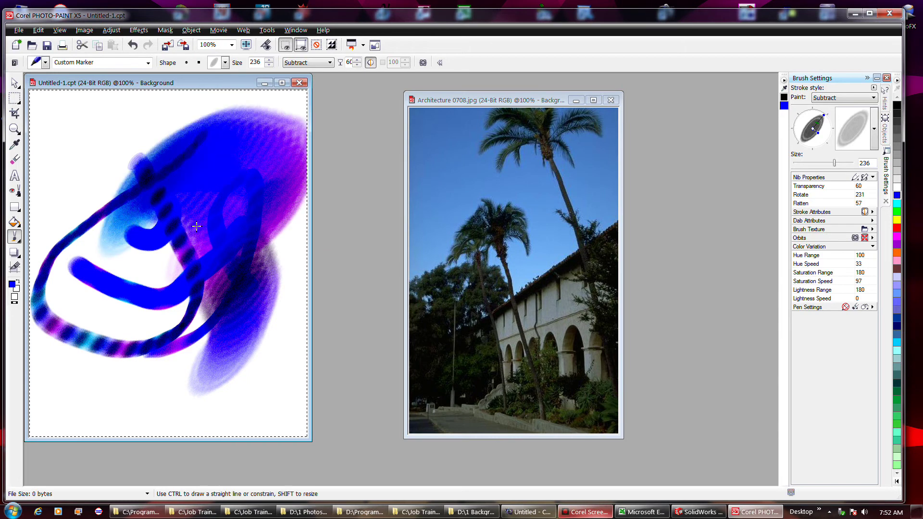
pyautogui.moveTo(834, 163); pyautogui.dragTo(809, 163)
pyautogui.moveTo(115, 130)
pyautogui.mouseDown()
pyautogui.moveTo(180, 167)
pyautogui.moveTo(209, 160)
pyautogui.moveTo(172, 135)
pyautogui.moveTo(97, 129)
pyautogui.moveTo(57, 140)
pyautogui.moveTo(81, 166)
pyautogui.moveTo(110, 164)
pyautogui.mouseUp()
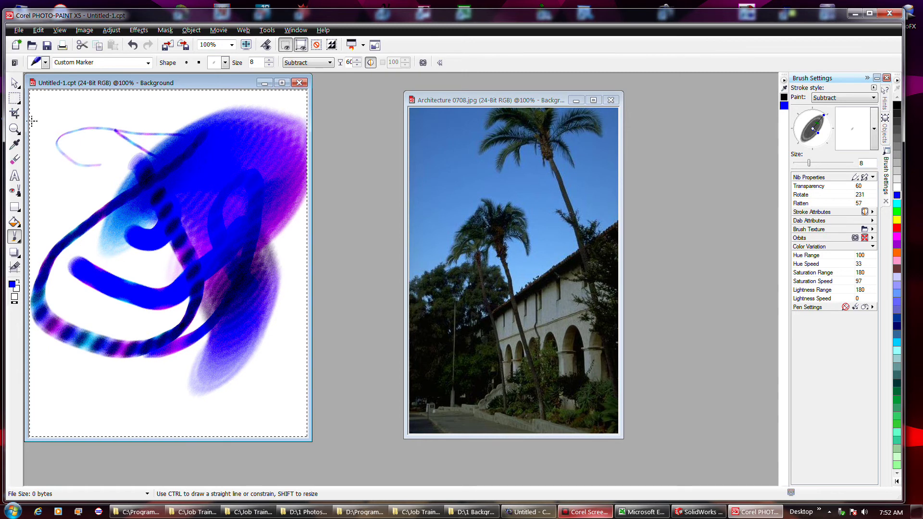
# Step: Clear the entire canvas and paint new looping and short test strokes with the Custom Marker at size 26
pyautogui.doubleClick(12, 162)
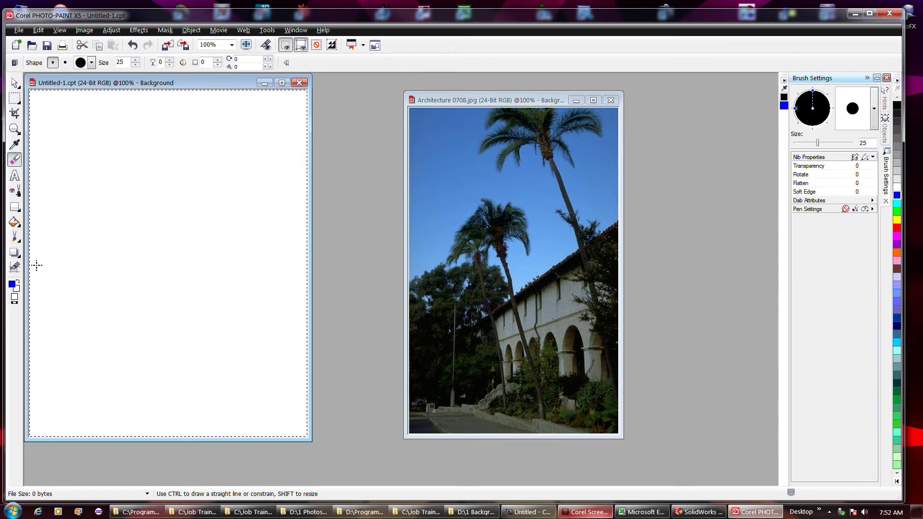
pyautogui.click(15, 239)
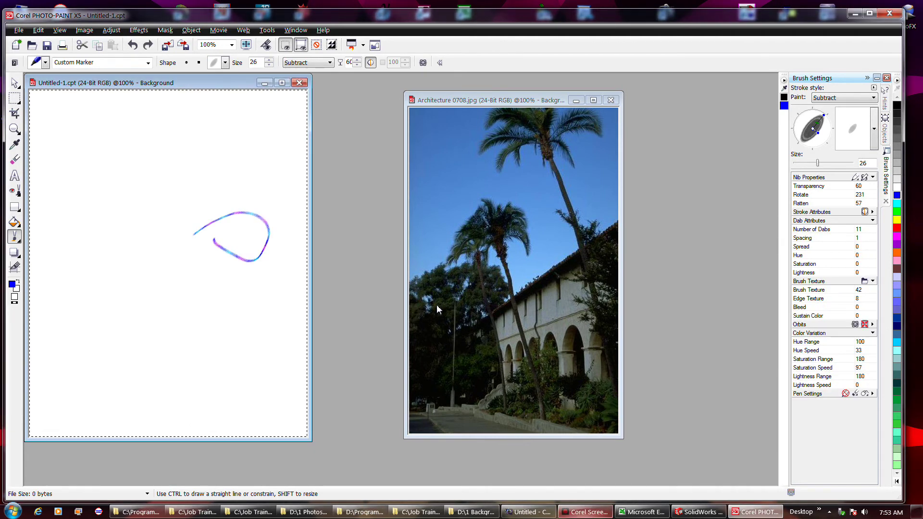
pyautogui.moveTo(214, 354); pyautogui.dragTo(165, 293)
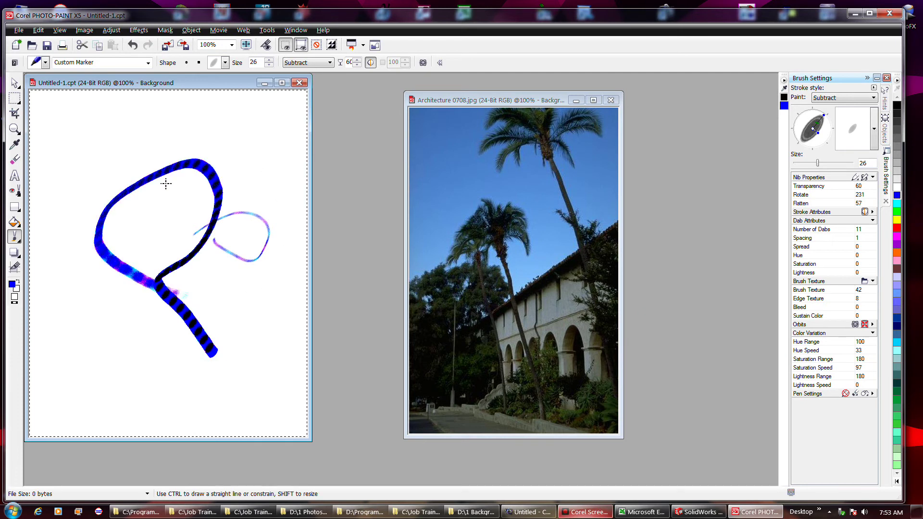
pyautogui.click(135, 204)
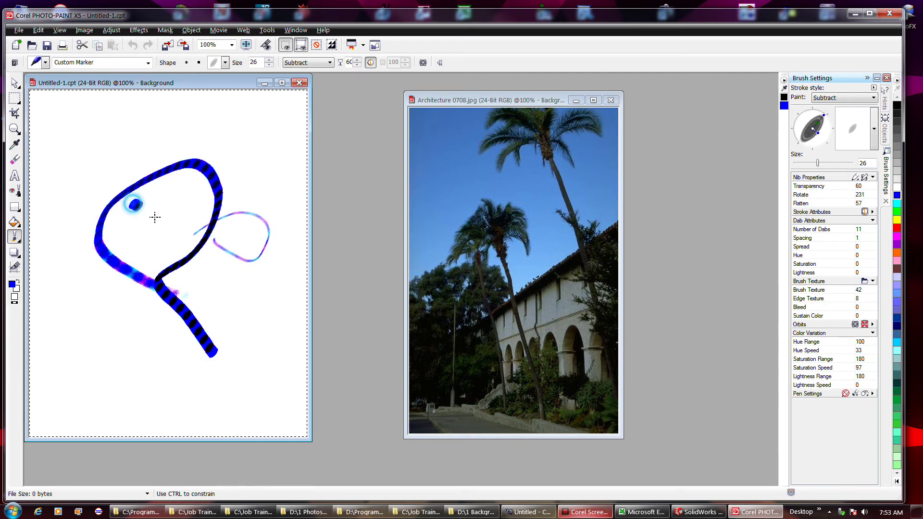
# Step: Set the marker's Number of Dabs to 5 and paint another looping stroke over the existing ones
pyautogui.click(871, 229)
pyautogui.moveTo(872, 229); pyautogui.dragTo(860, 239)
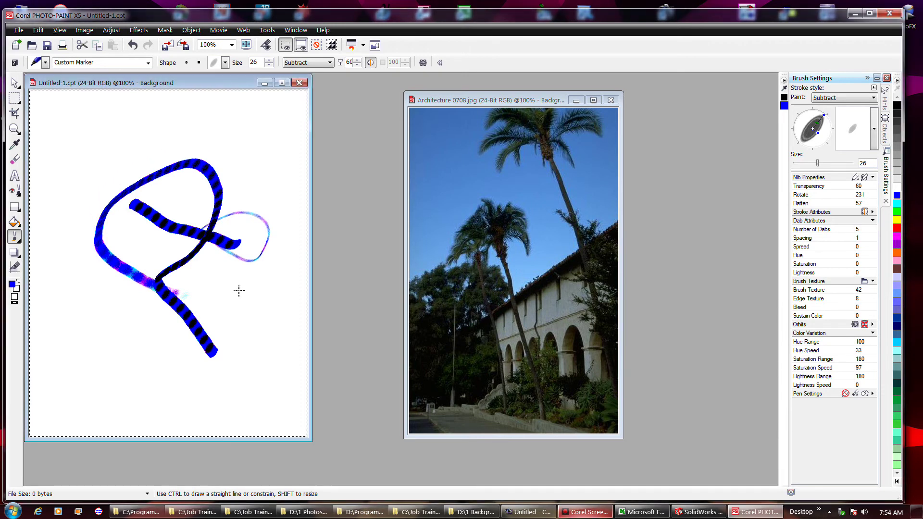
pyautogui.moveTo(240, 297); pyautogui.dragTo(200, 175)
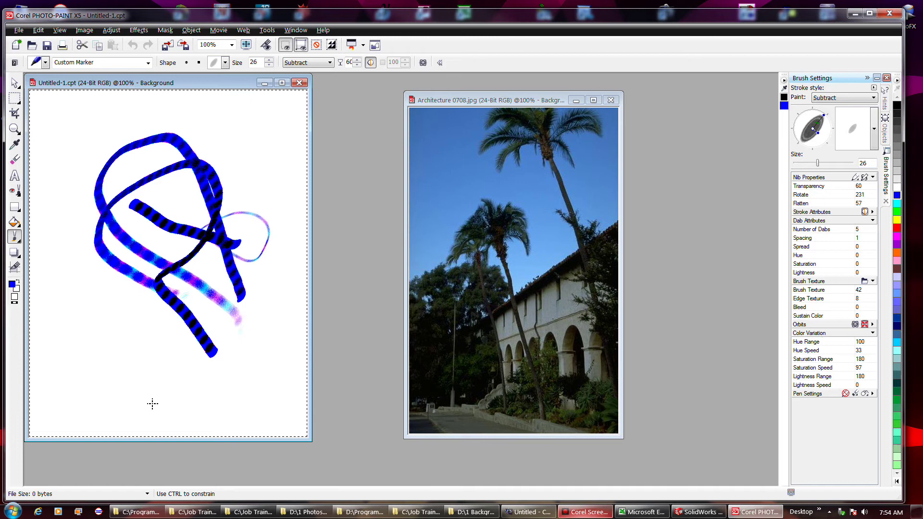
# Step: Finish the looping stroke, set Number of Dabs to 1 and paint a curved stroke over the existing ones
pyautogui.click(213, 355)
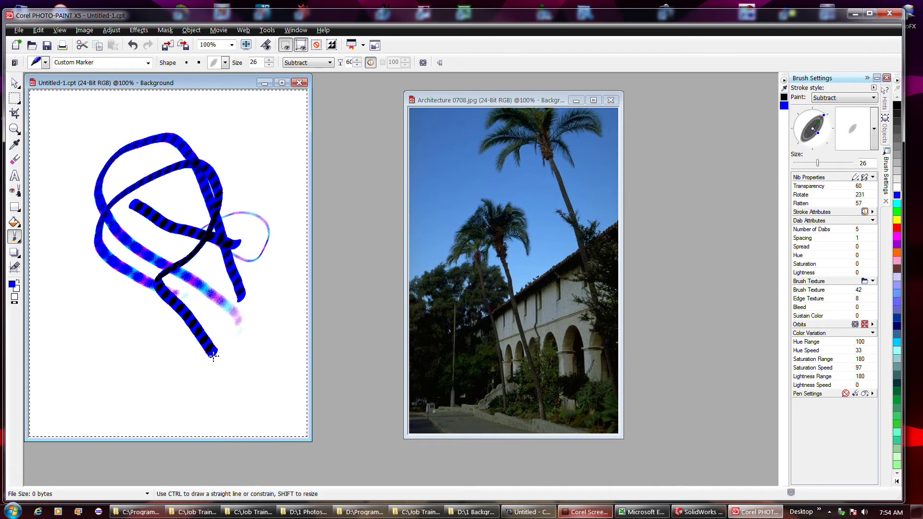
pyautogui.click(866, 230)
pyautogui.moveTo(874, 231); pyautogui.dragTo(863, 239)
pyautogui.moveTo(254, 348)
pyautogui.mouseDown()
pyautogui.moveTo(278, 244)
pyautogui.moveTo(242, 171)
pyautogui.moveTo(161, 208)
pyautogui.mouseUp()
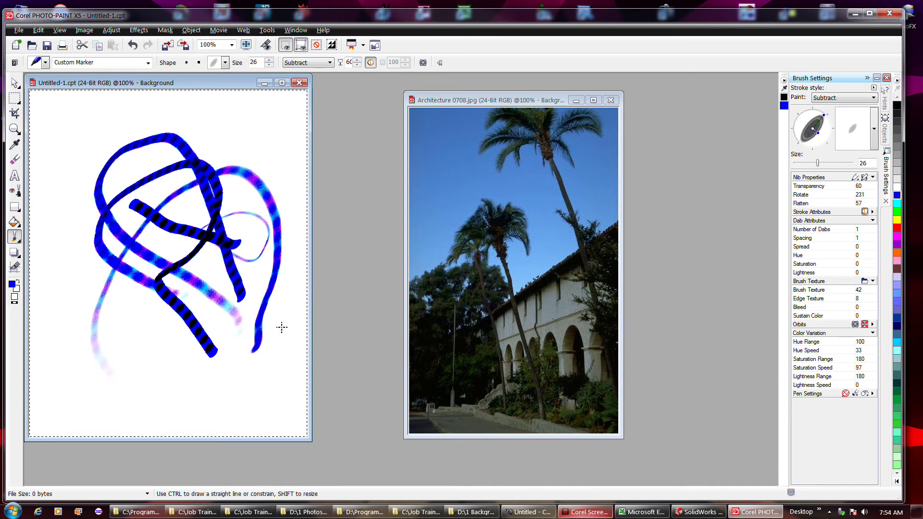
# Step: Expand the Stroke Attributes, set Fade Out to 18 and paint several long looping strokes across the canvas
pyautogui.click(826, 212)
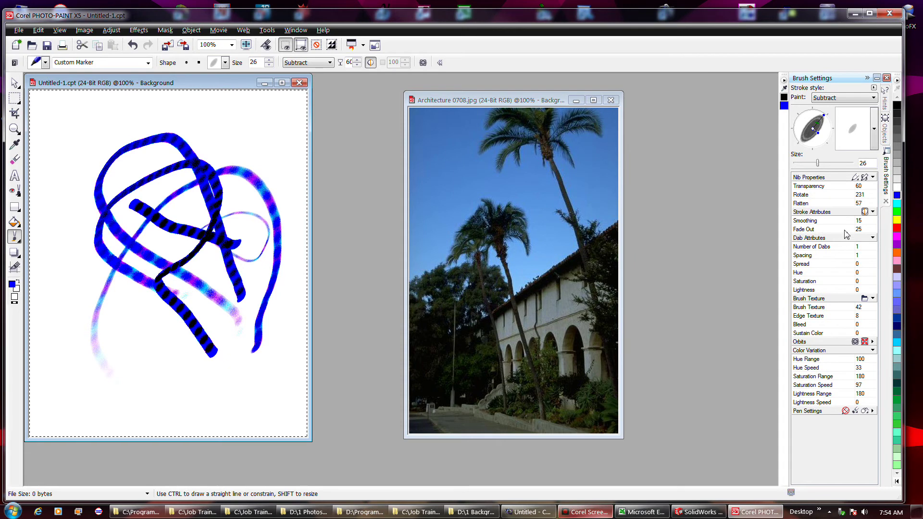
pyautogui.click(871, 229)
pyautogui.moveTo(872, 230)
pyautogui.mouseDown()
pyautogui.moveTo(864, 239)
pyautogui.moveTo(872, 240)
pyautogui.mouseUp()
pyautogui.moveTo(250, 365); pyautogui.dragTo(250, 358)
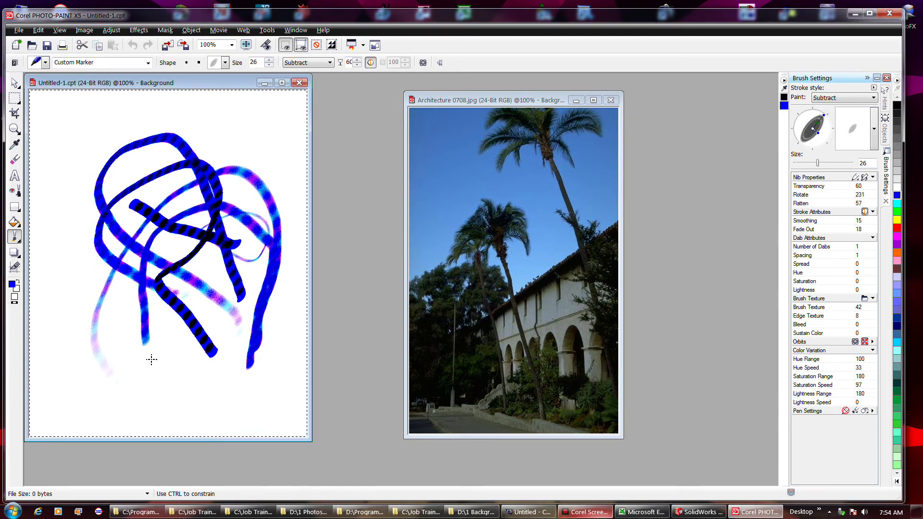
pyautogui.moveTo(79, 338)
pyautogui.mouseDown()
pyautogui.moveTo(127, 167)
pyautogui.moveTo(173, 124)
pyautogui.moveTo(257, 174)
pyautogui.moveTo(258, 266)
pyautogui.moveTo(217, 385)
pyautogui.mouseUp()
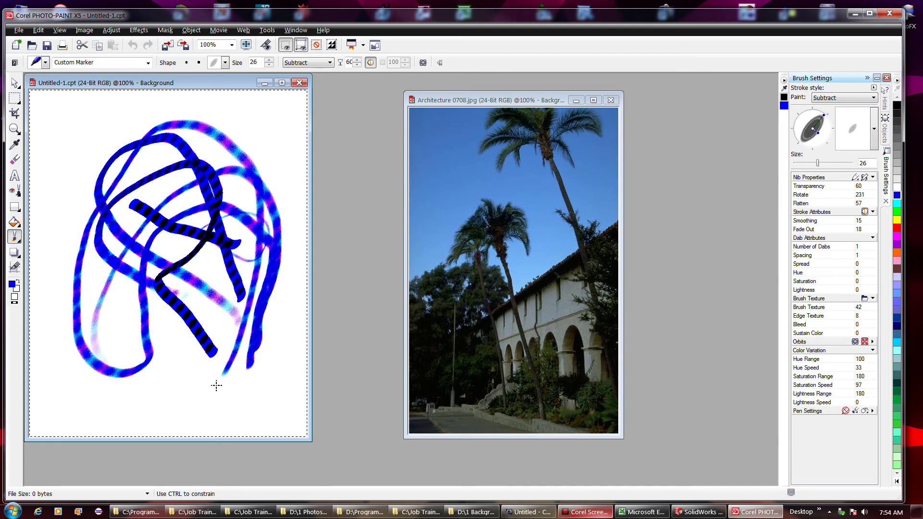
pyautogui.moveTo(258, 311)
pyautogui.mouseDown()
pyautogui.moveTo(202, 397)
pyautogui.moveTo(165, 398)
pyautogui.moveTo(154, 316)
pyautogui.mouseUp()
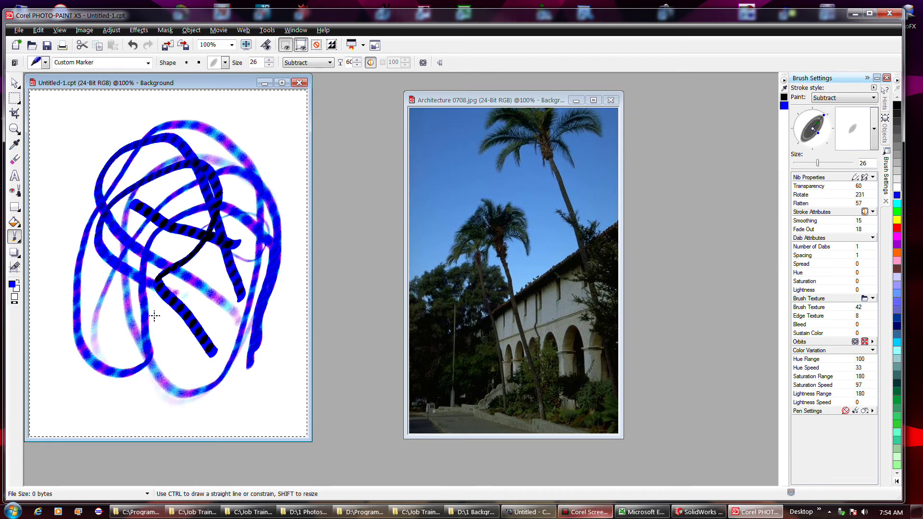
# Step: Raise Fade Out to 44 and paint short test strokes around the edges of the existing drawing
pyautogui.click(873, 230)
pyautogui.moveTo(872, 229); pyautogui.dragTo(883, 239)
pyautogui.click(281, 359)
pyautogui.moveTo(873, 230)
pyautogui.mouseDown()
pyautogui.moveTo(859, 245)
pyautogui.moveTo(868, 243)
pyautogui.mouseUp()
pyautogui.moveTo(278, 319); pyautogui.dragTo(295, 266)
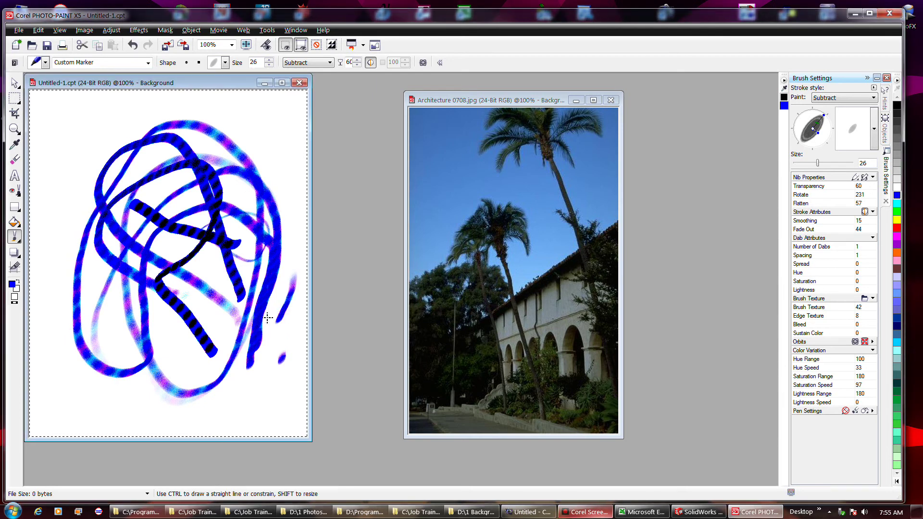
pyautogui.moveTo(250, 126)
pyautogui.mouseDown()
pyautogui.moveTo(261, 154)
pyautogui.moveTo(256, 168)
pyautogui.mouseUp()
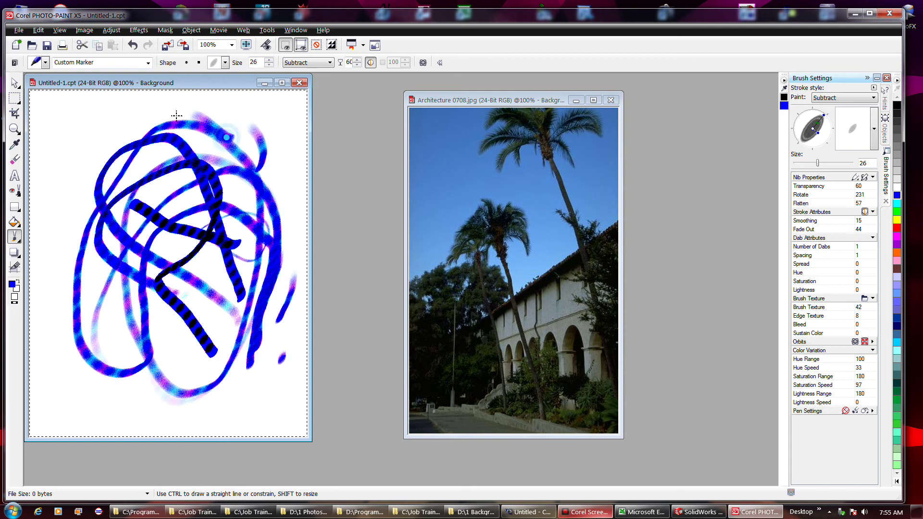
pyautogui.moveTo(144, 123)
pyautogui.mouseDown()
pyautogui.moveTo(89, 142)
pyautogui.moveTo(59, 196)
pyautogui.moveTo(87, 263)
pyautogui.moveTo(79, 291)
pyautogui.mouseUp()
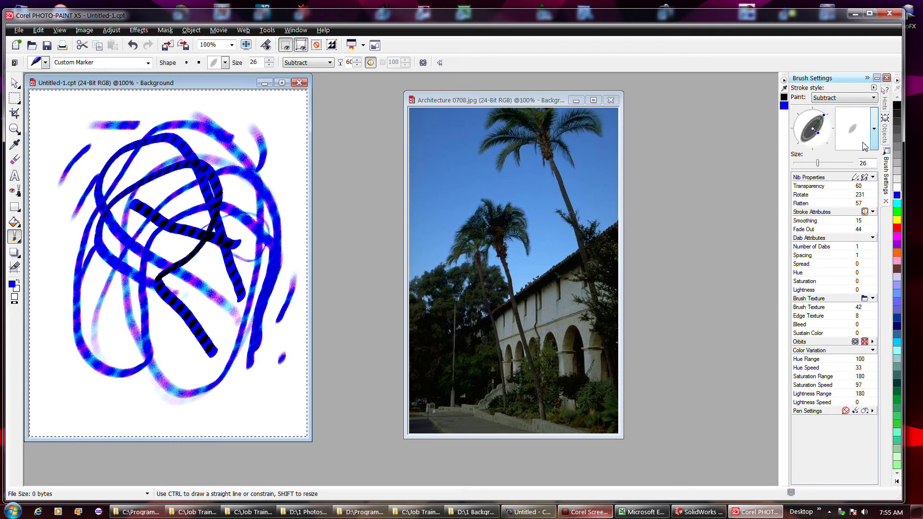
# Step: Change the paint mode to Add and paint a test stroke over the existing loops
pyautogui.click(871, 98)
pyautogui.click(862, 114)
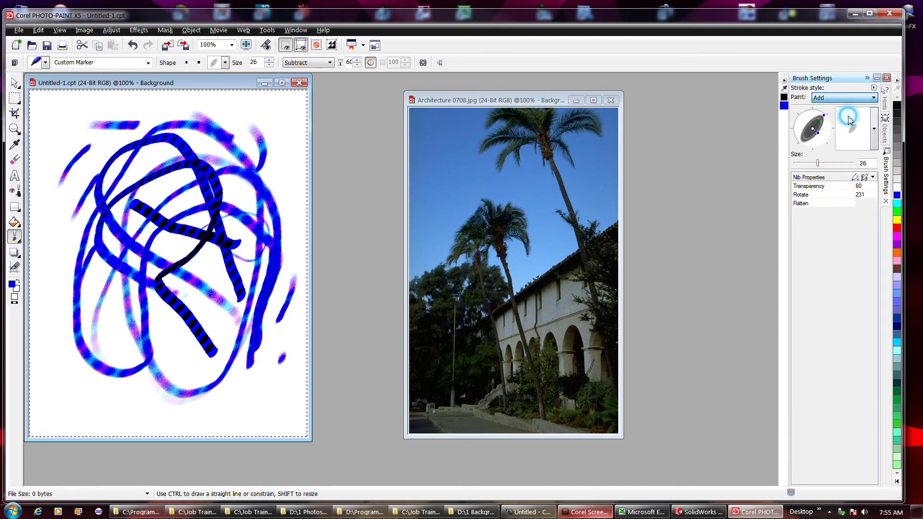
pyautogui.moveTo(261, 138); pyautogui.dragTo(256, 146)
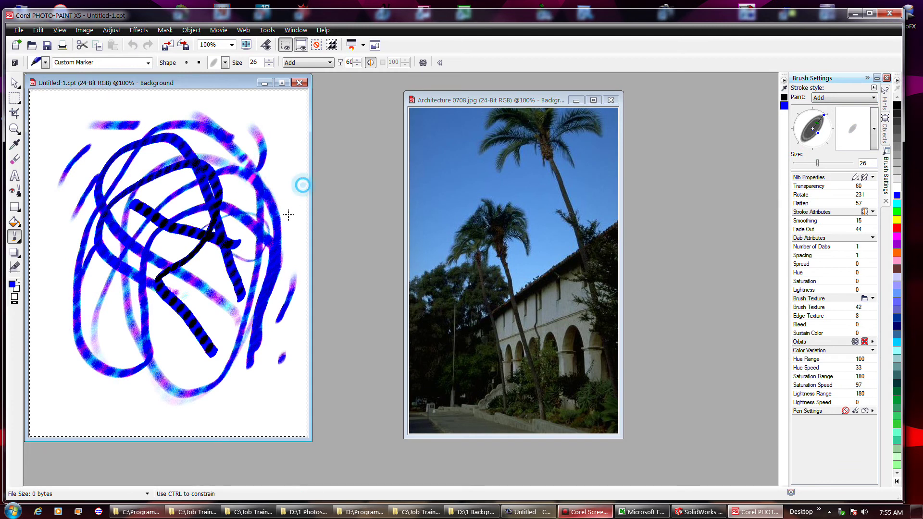
# Step: Set Fade Out to -40 and paint more strokes across the existing blue and black lines
pyautogui.click(873, 231)
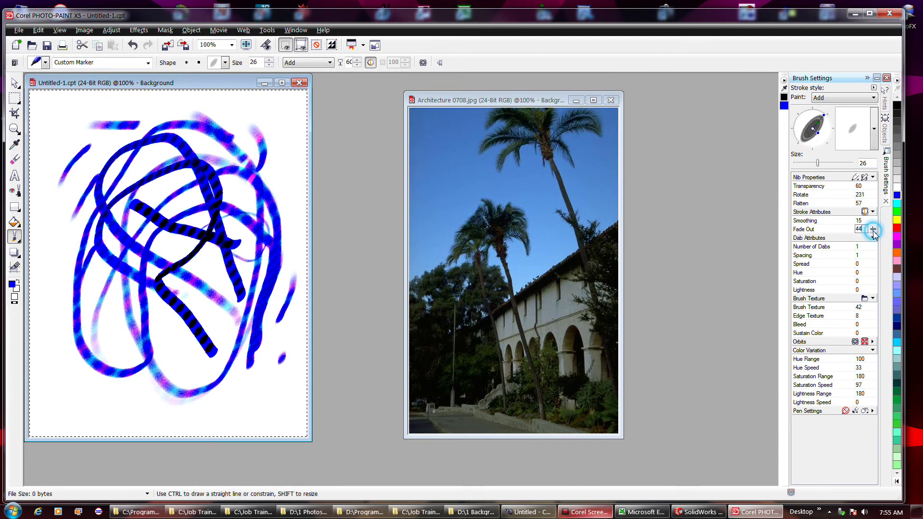
pyautogui.moveTo(873, 231); pyautogui.dragTo(857, 244)
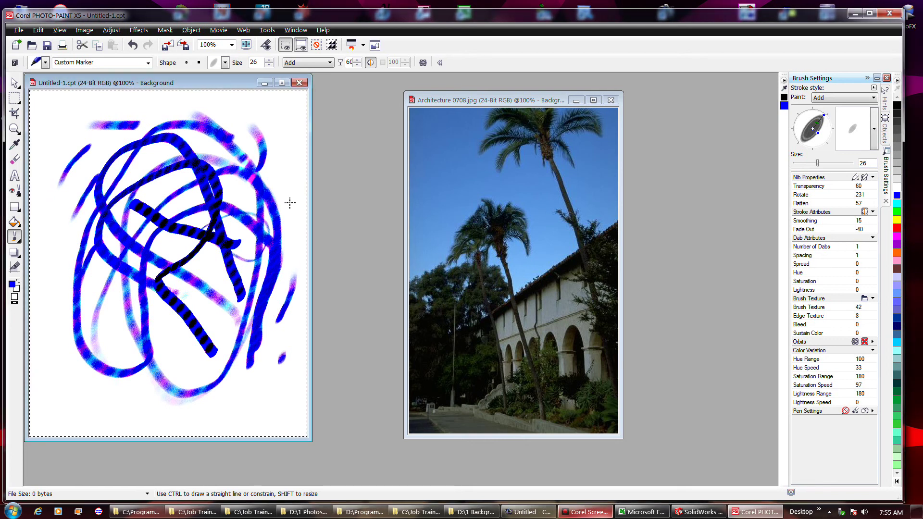
pyautogui.moveTo(176, 411); pyautogui.dragTo(261, 333)
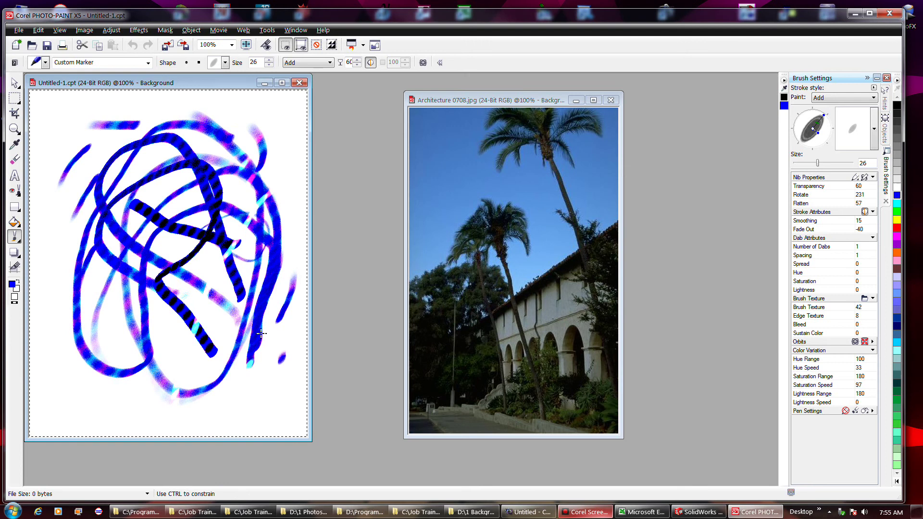
pyautogui.moveTo(184, 134)
pyautogui.mouseDown()
pyautogui.moveTo(149, 142)
pyautogui.moveTo(104, 275)
pyautogui.mouseUp()
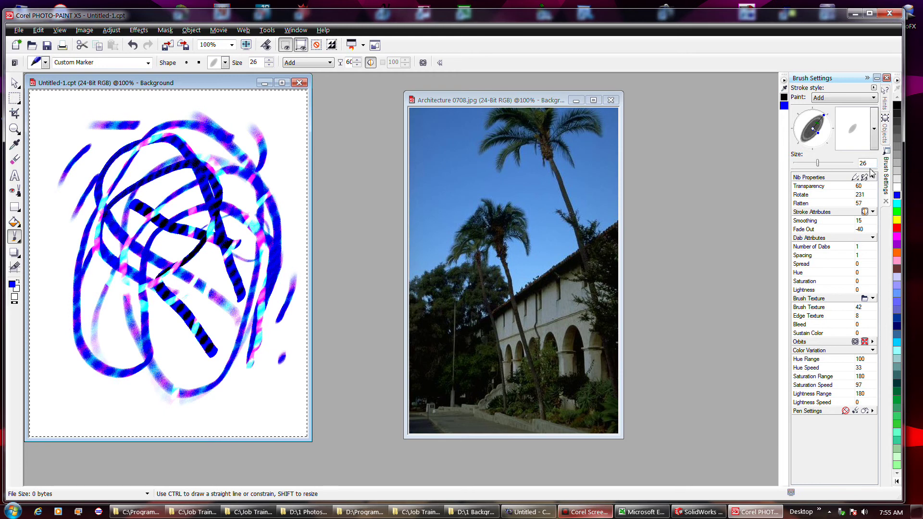
# Step: Change the paint mode to Normal and paint looping strokes plus a short diagonal one over the lower drawing
pyautogui.click(854, 98)
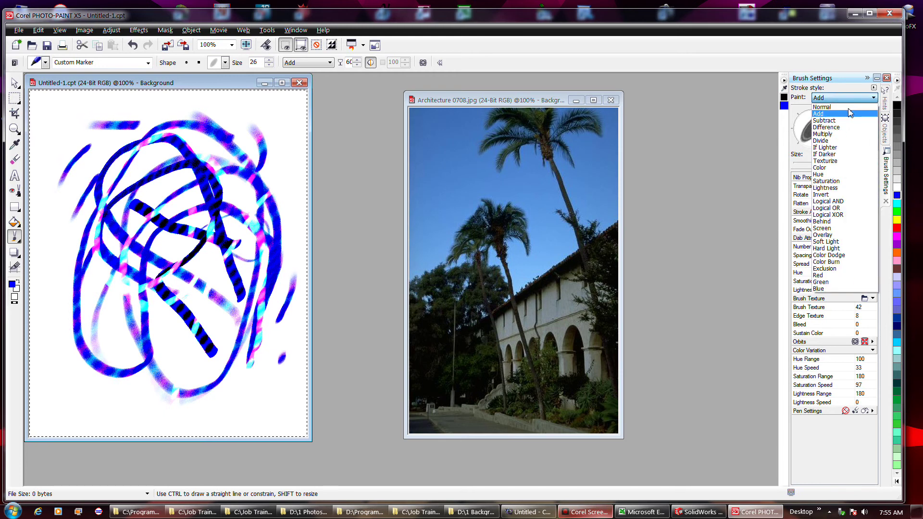
pyautogui.click(849, 106)
pyautogui.moveTo(205, 240); pyautogui.dragTo(232, 412)
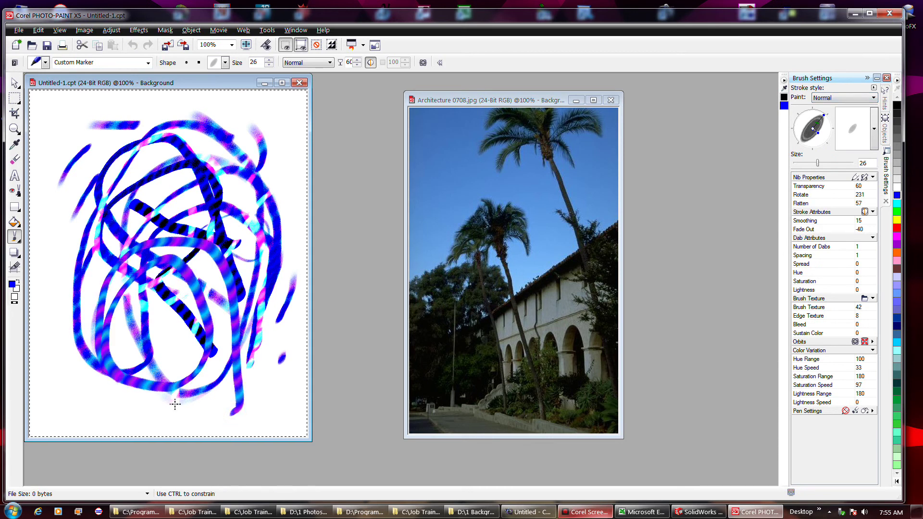
pyautogui.moveTo(221, 289); pyautogui.dragTo(206, 276)
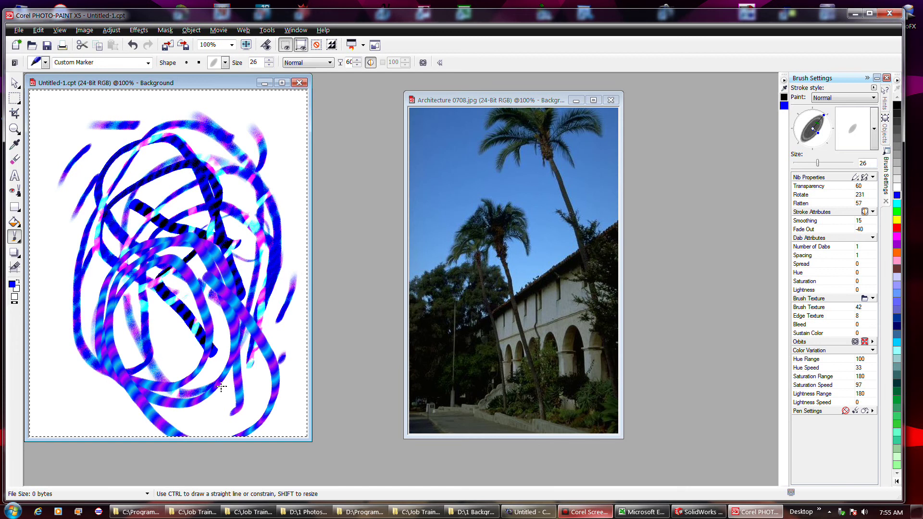
pyautogui.moveTo(200, 423); pyautogui.dragTo(278, 365)
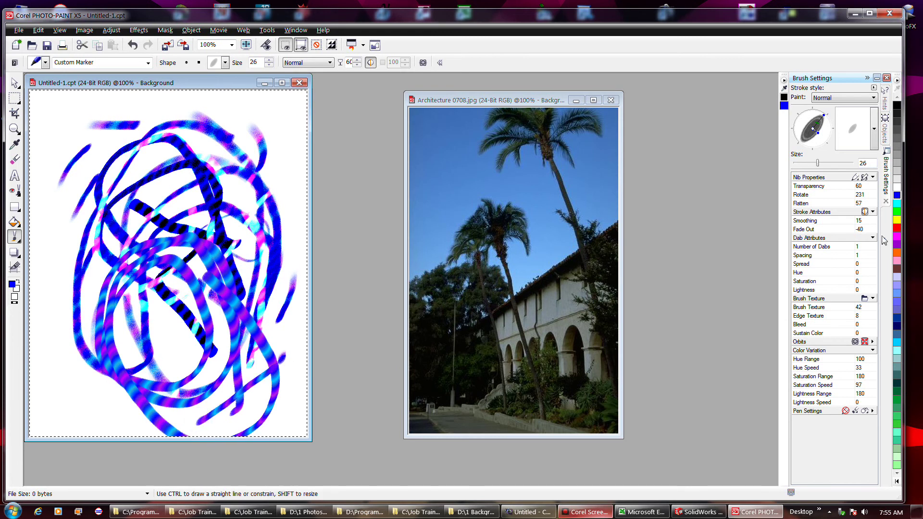
# Step: Set Fade Out to -4 and paint additional strokes over the drawing
pyautogui.click(865, 229)
pyautogui.moveTo(873, 230); pyautogui.dragTo(882, 241)
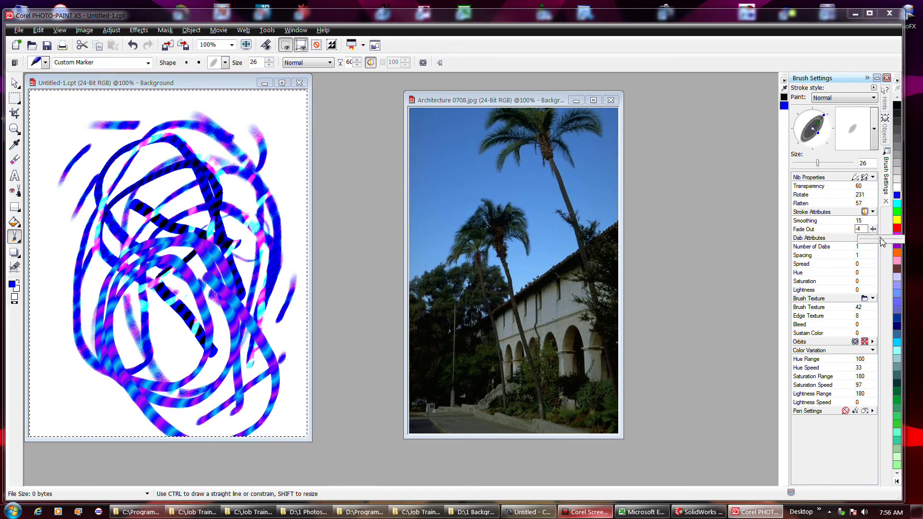
pyautogui.moveTo(301, 202); pyautogui.dragTo(278, 255)
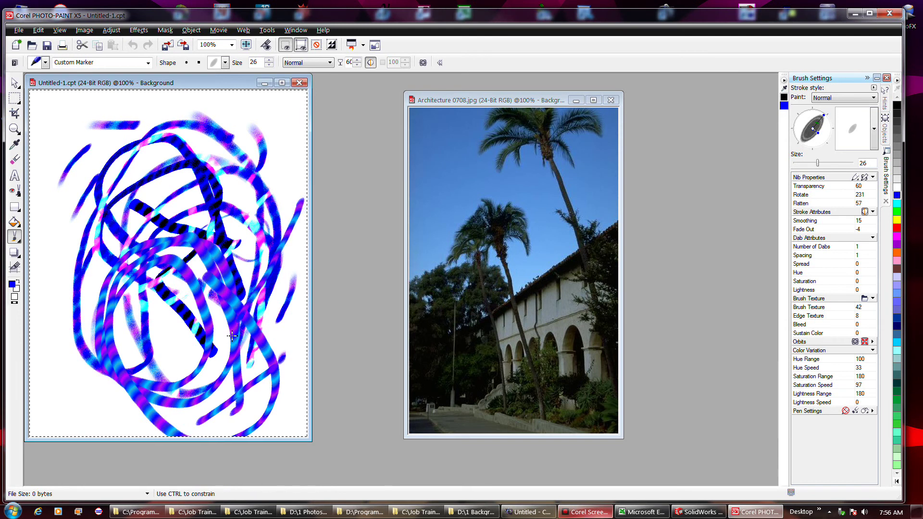
pyautogui.moveTo(105, 188); pyautogui.dragTo(220, 159)
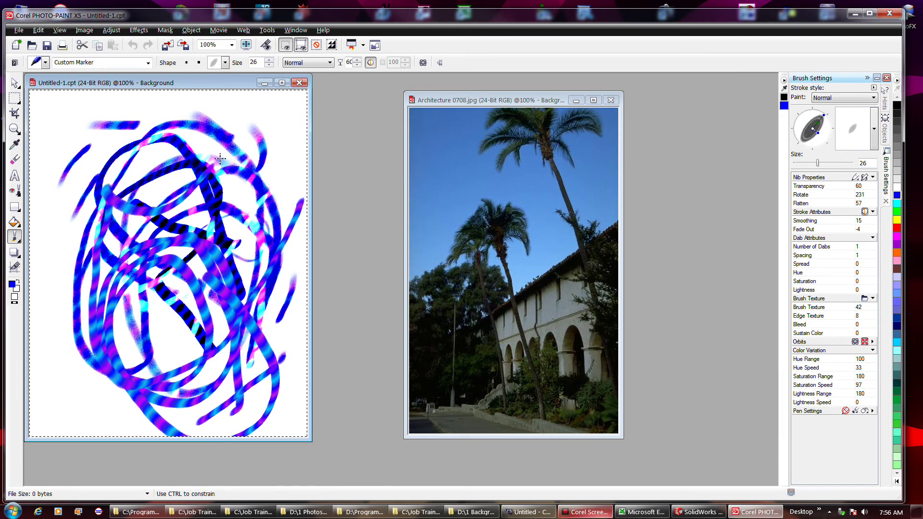
# Step: Undo the most recent strokes one after another and erase everything left on the canvas
pyautogui.hotkey('ctrl', 'z')
pyautogui.hotkey('ctrl', 'z')
pyautogui.hotkey('ctrl', 'z')
pyautogui.hotkey('ctrl', 'z')
pyautogui.hotkey('ctrl', 'z')
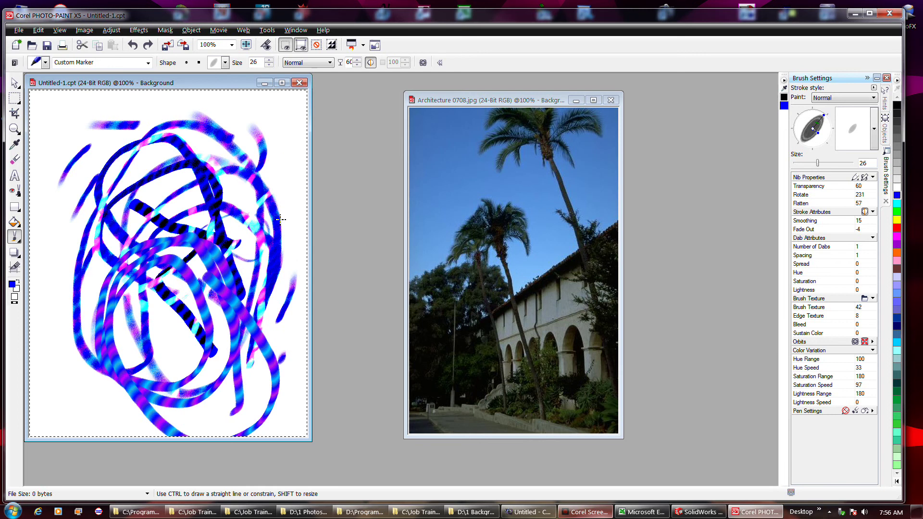
pyautogui.hotkey('ctrl', 'z')
pyautogui.hotkey('ctrl', 'z')
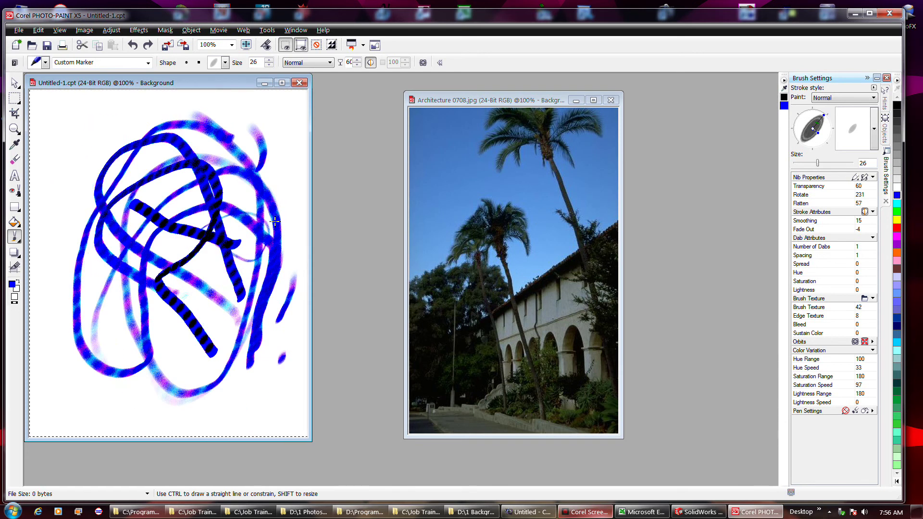
pyautogui.hotkey('ctrl', 'z')
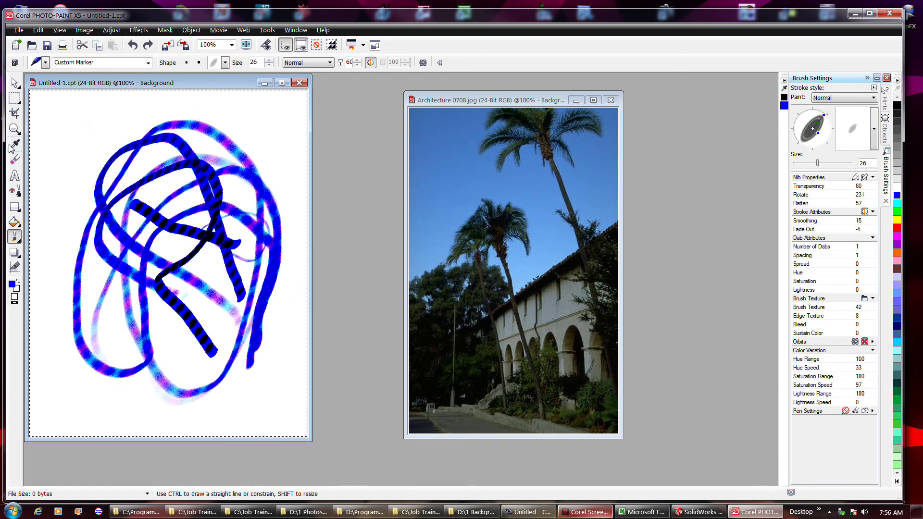
pyautogui.doubleClick(15, 159)
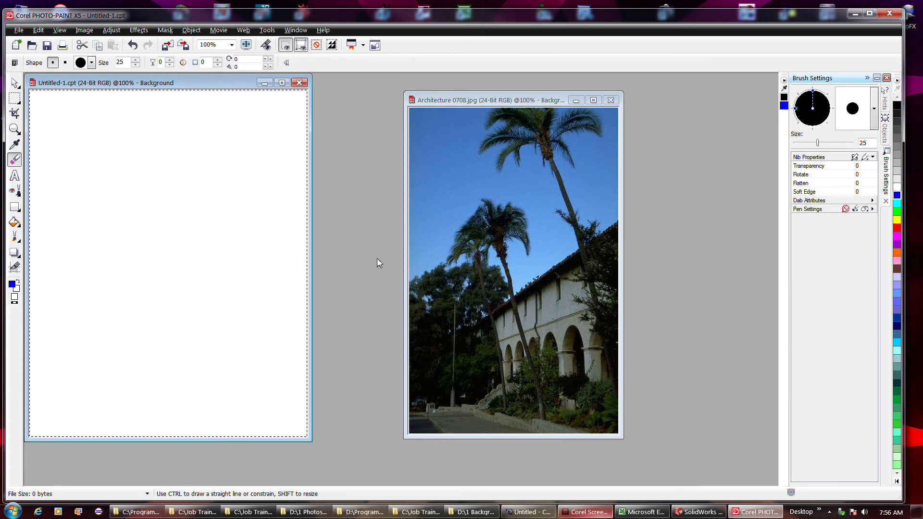
# Step: Choose the Pointillism artistic brush and paint looping dotted strokes on the blank canvas
pyautogui.click(15, 241)
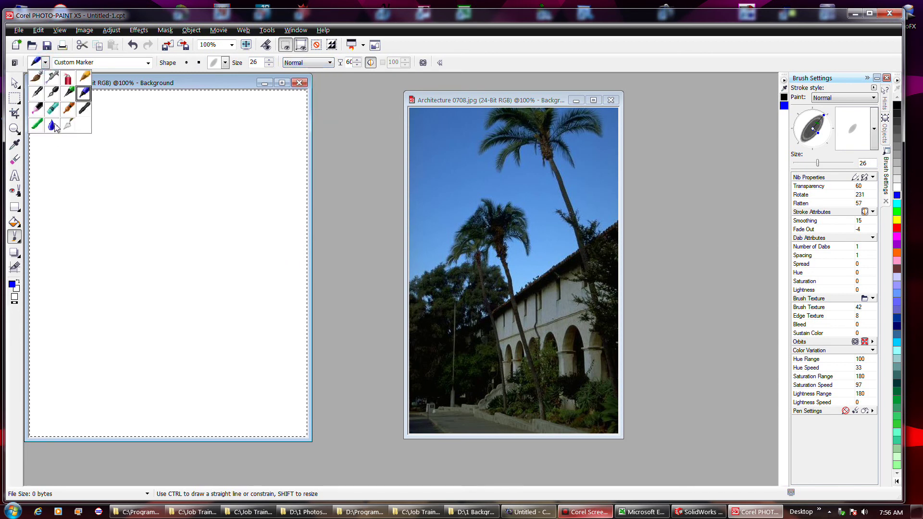
pyautogui.click(69, 126)
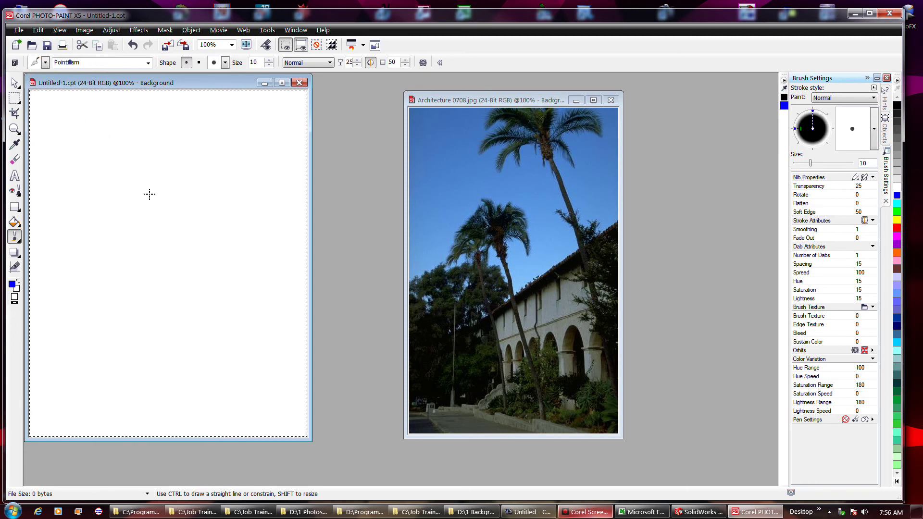
pyautogui.moveTo(111, 171); pyautogui.dragTo(203, 212)
pyautogui.moveTo(193, 165)
pyautogui.mouseDown()
pyautogui.moveTo(138, 239)
pyautogui.moveTo(101, 225)
pyautogui.moveTo(118, 206)
pyautogui.moveTo(193, 227)
pyautogui.moveTo(203, 168)
pyautogui.moveTo(164, 159)
pyautogui.moveTo(131, 211)
pyautogui.mouseUp()
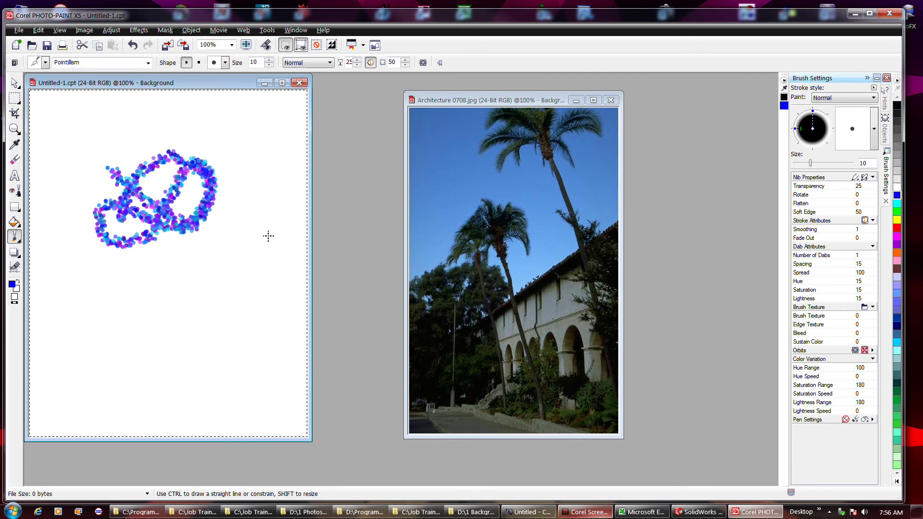
pyautogui.moveTo(269, 236)
pyautogui.mouseDown()
pyautogui.moveTo(153, 248)
pyautogui.moveTo(124, 282)
pyautogui.mouseUp()
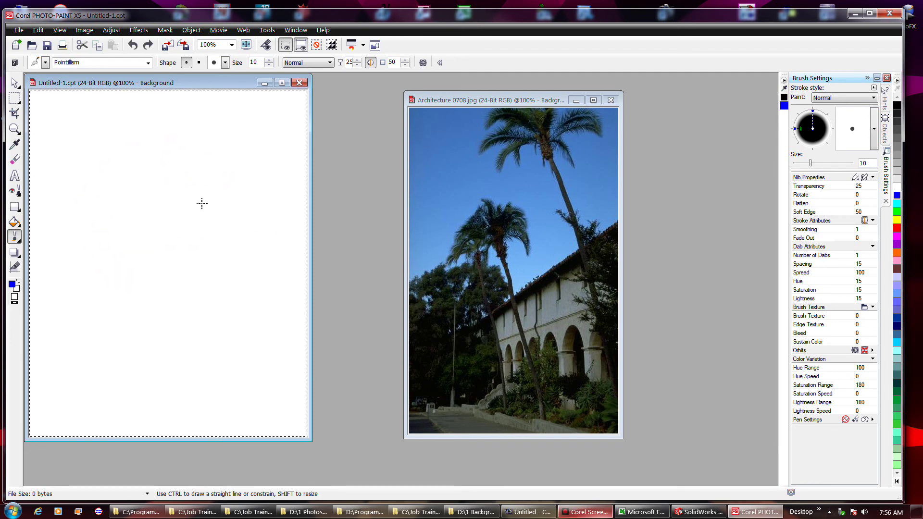
# Step: Clear the canvas and paint a thick looping stroke with the Fox Tail brush preset
pyautogui.press('Delete')
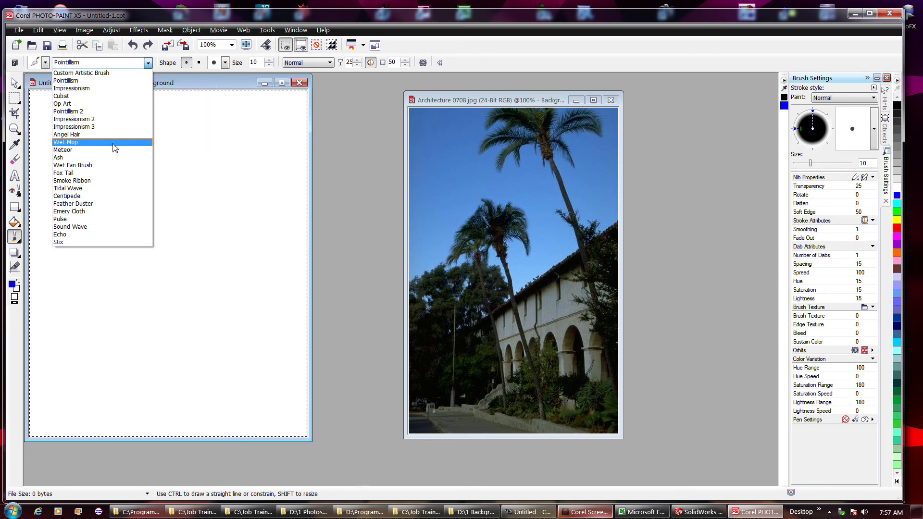
pyautogui.click(107, 173)
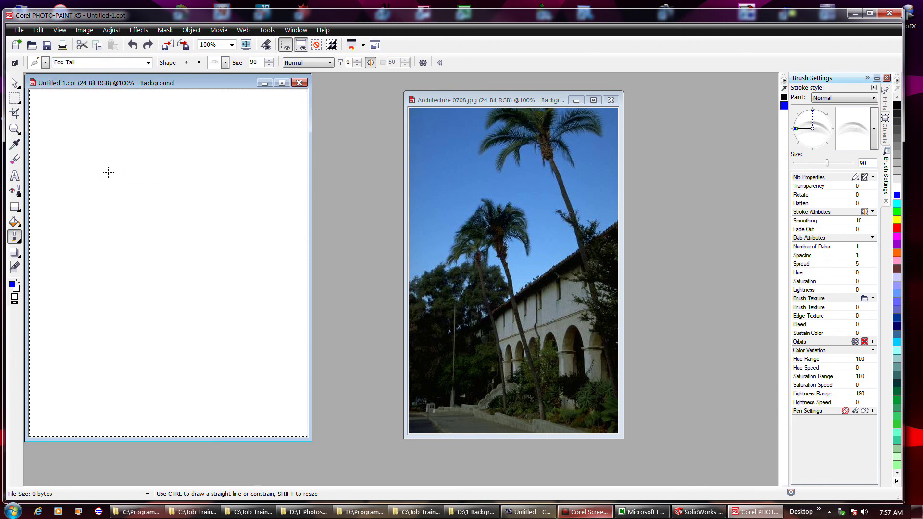
pyautogui.moveTo(107, 174); pyautogui.dragTo(156, 220)
pyautogui.moveTo(219, 182); pyautogui.dragTo(158, 250)
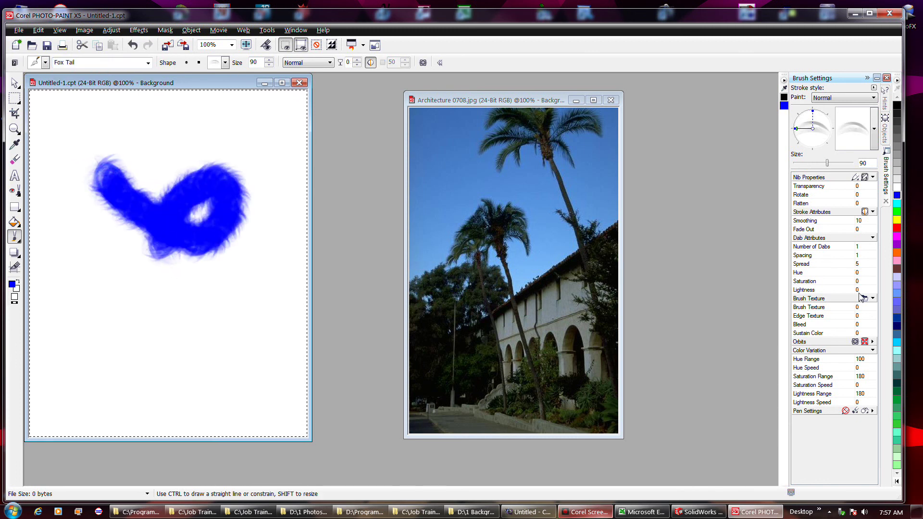
# Step: Expand the Orbits settings, set Number of Orbits to 45 and paint another stroke below the first
pyautogui.click(872, 342)
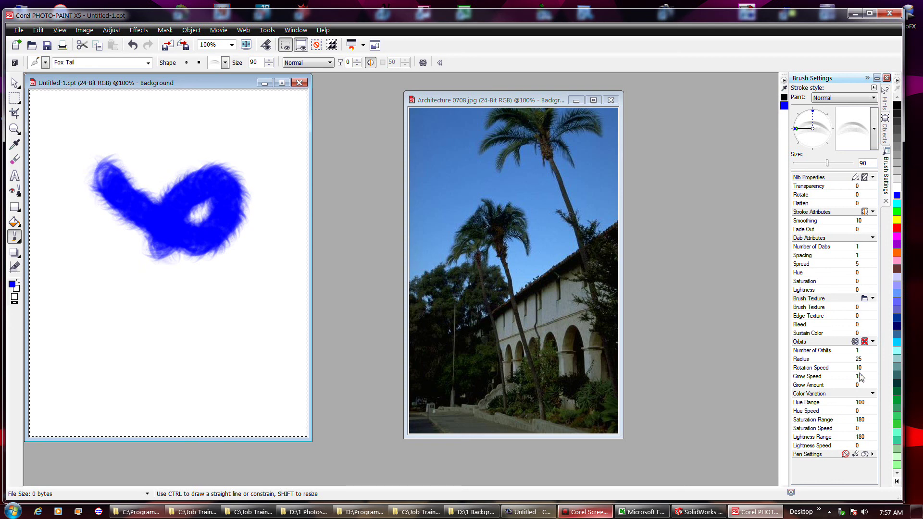
pyautogui.click(866, 351)
pyautogui.moveTo(872, 350); pyautogui.dragTo(886, 367)
pyautogui.moveTo(137, 342)
pyautogui.mouseDown()
pyautogui.moveTo(203, 319)
pyautogui.moveTo(209, 278)
pyautogui.mouseUp()
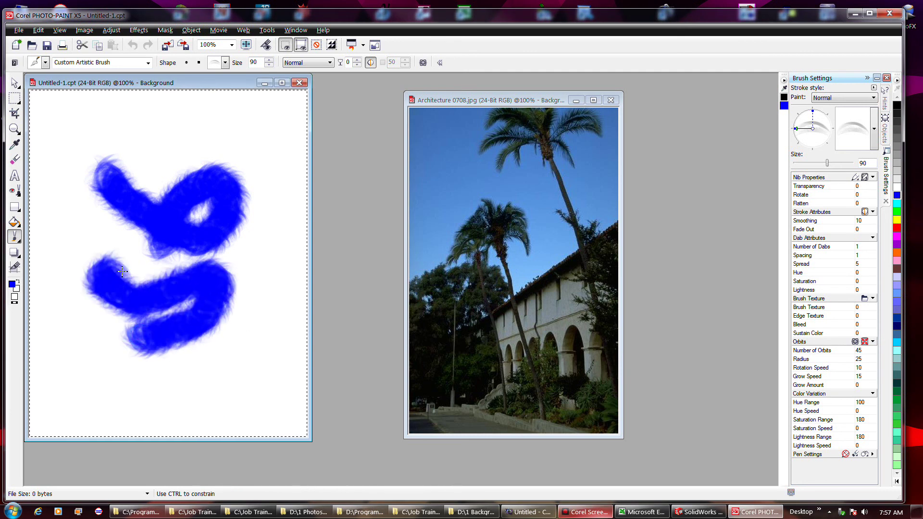
# Step: Paint across the lower blue shape, set Hue Speed to 122 and paint a long curved stroke from the canvas bottom up its right side
pyautogui.moveTo(107, 286); pyautogui.dragTo(257, 282)
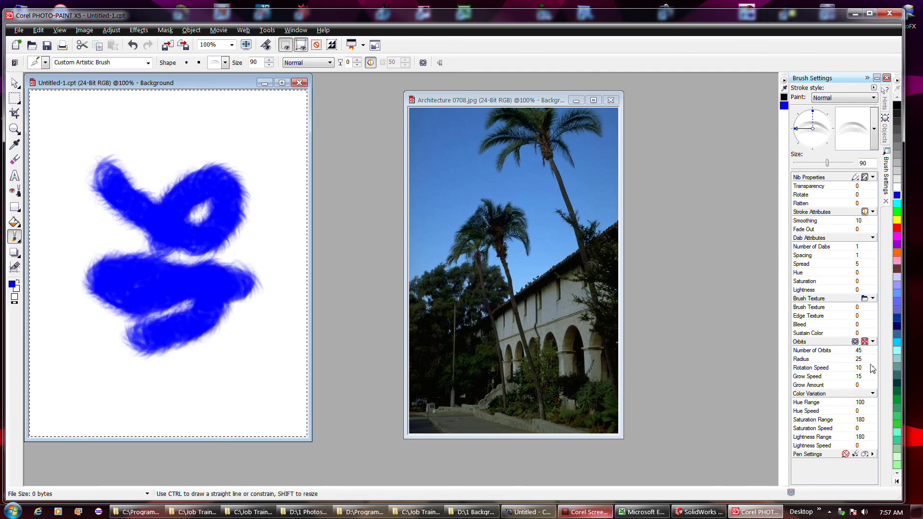
pyautogui.click(868, 412)
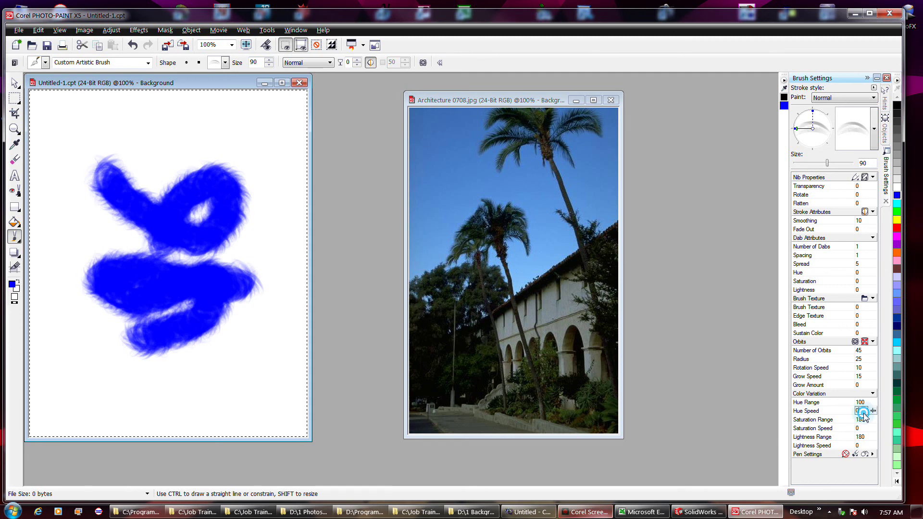
pyautogui.moveTo(873, 412); pyautogui.dragTo(897, 422)
pyautogui.moveTo(260, 353); pyautogui.dragTo(251, 360)
pyautogui.moveTo(138, 379)
pyautogui.mouseDown()
pyautogui.moveTo(148, 352)
pyautogui.moveTo(218, 332)
pyautogui.moveTo(270, 261)
pyautogui.moveTo(250, 200)
pyautogui.mouseUp()
pyautogui.moveTo(189, 133); pyautogui.dragTo(170, 154)
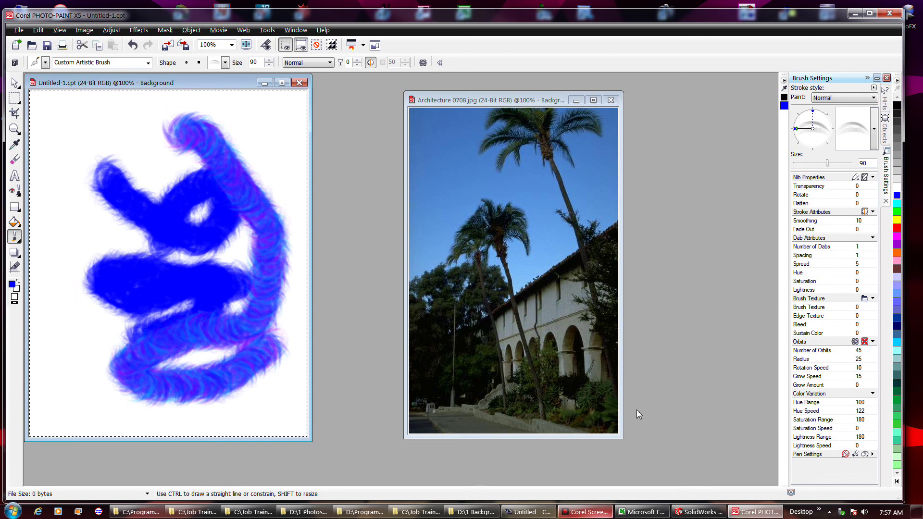
# Step: Browse the available brush nib shapes, including the irregular size 90 nibs, and keep the current nib
pyautogui.click(225, 64)
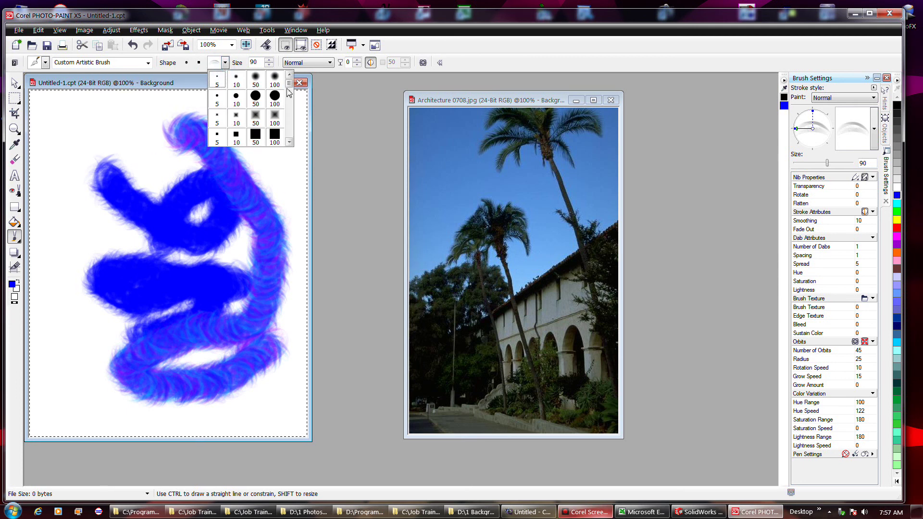
pyautogui.moveTo(290, 90); pyautogui.dragTo(294, 126)
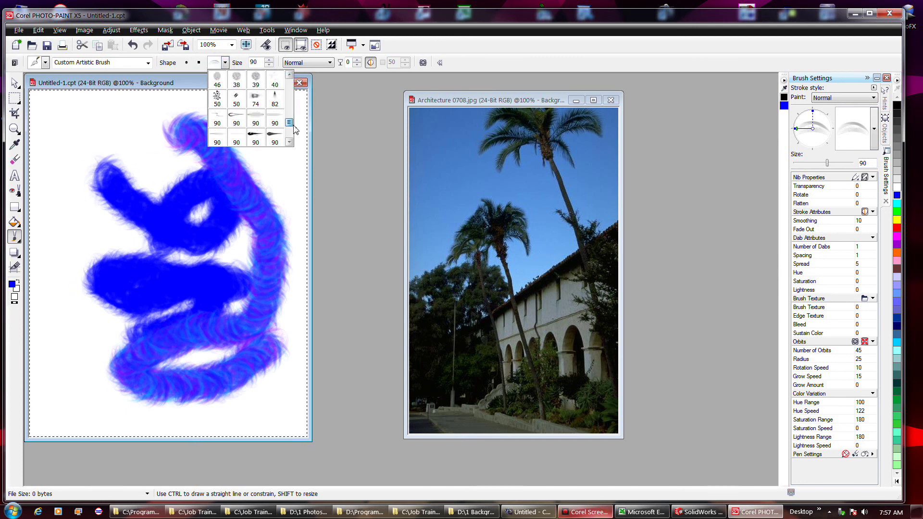
pyautogui.click(451, 62)
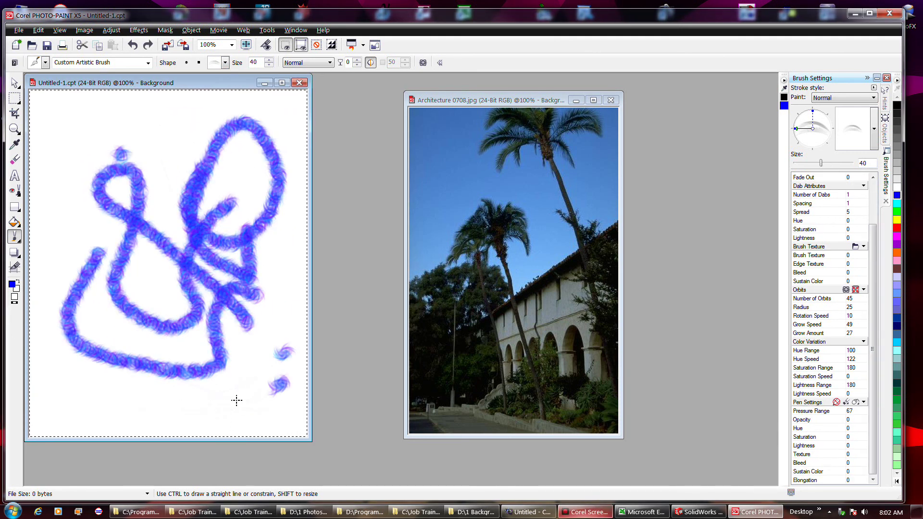
# Step: Paint a vertical stroke with a curved tail and two straight horizontal strokes across the lower part of the canvas
pyautogui.moveTo(236, 400); pyautogui.dragTo(169, 407)
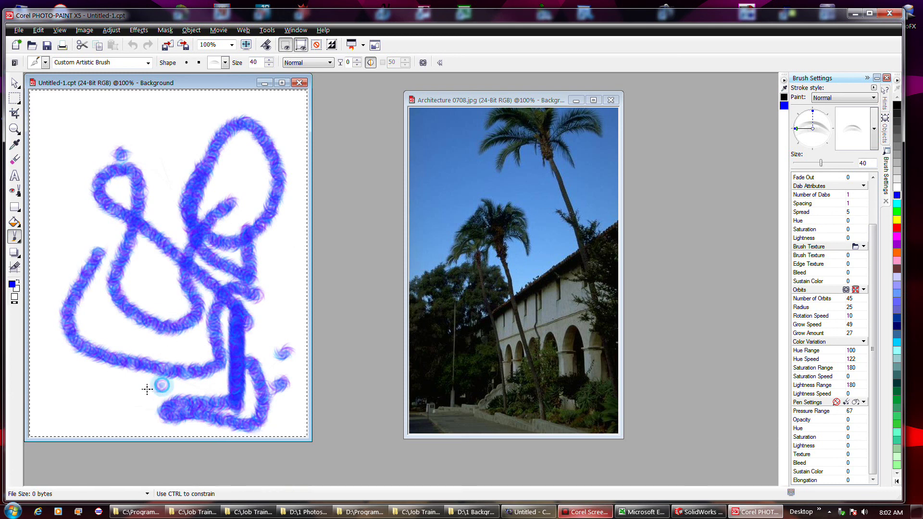
pyautogui.moveTo(60, 393)
pyautogui.mouseDown()
pyautogui.moveTo(138, 406)
pyautogui.moveTo(82, 412)
pyautogui.moveTo(67, 403)
pyautogui.moveTo(126, 437)
pyautogui.moveTo(5, 334)
pyautogui.moveTo(179, 329)
pyautogui.moveTo(123, 347)
pyautogui.moveTo(194, 346)
pyautogui.moveTo(211, 366)
pyautogui.moveTo(137, 346)
pyautogui.mouseUp()
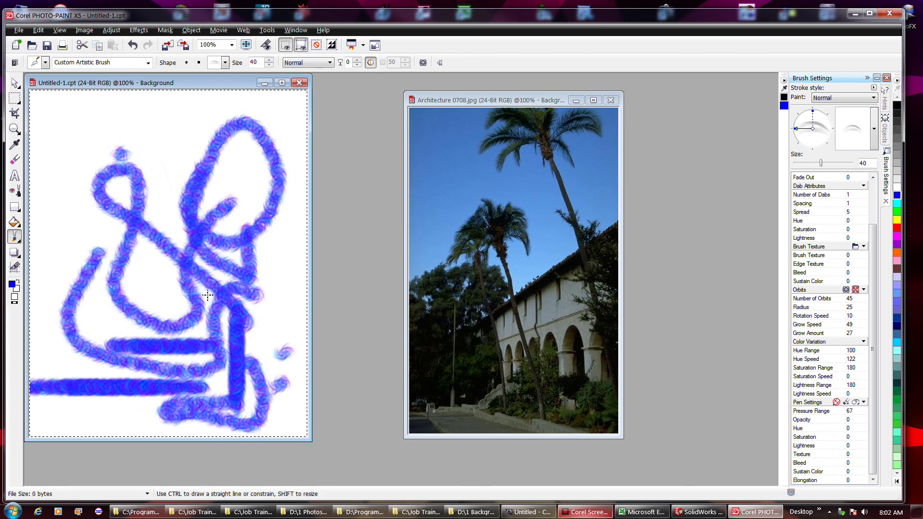